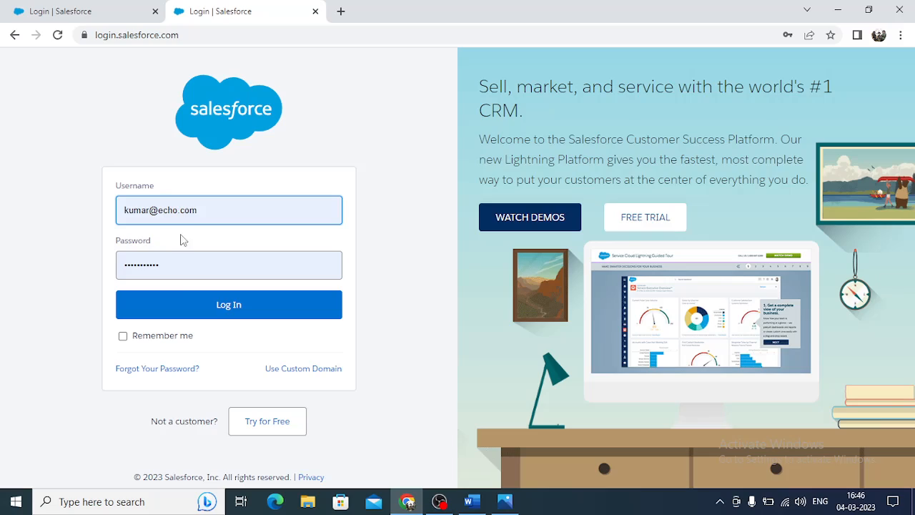
Log in to Salesforce with the credentials already filled in
{"action": "left_click", "coordinate": [195, 305]}
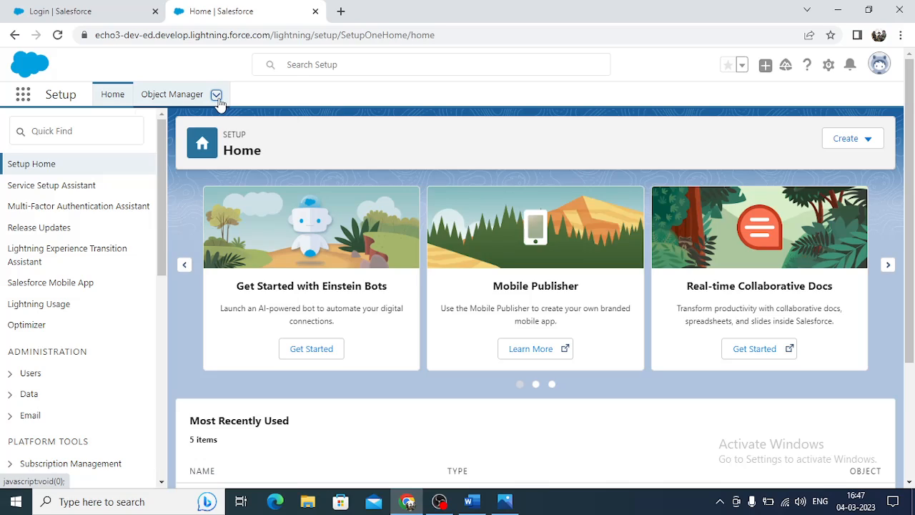
{"action": "left_click", "coordinate": [217, 101]}
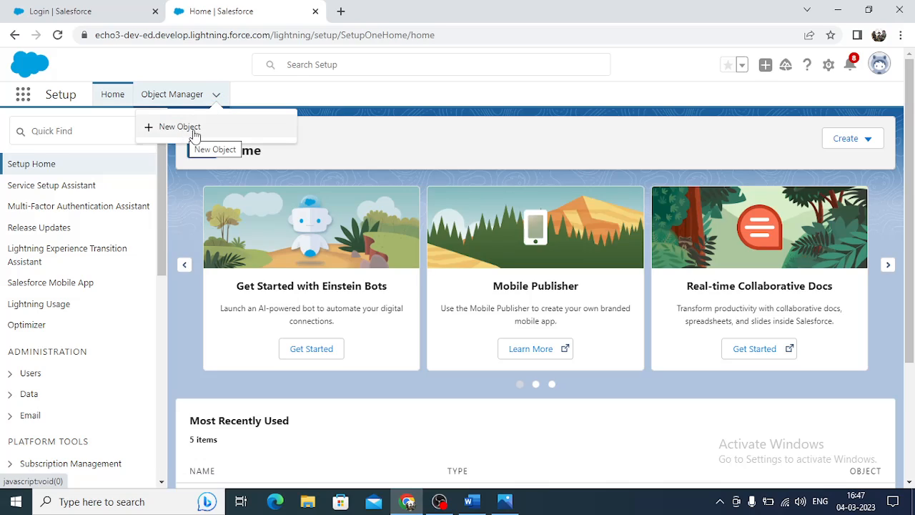
{"action": "left_click", "coordinate": [350, 103]}
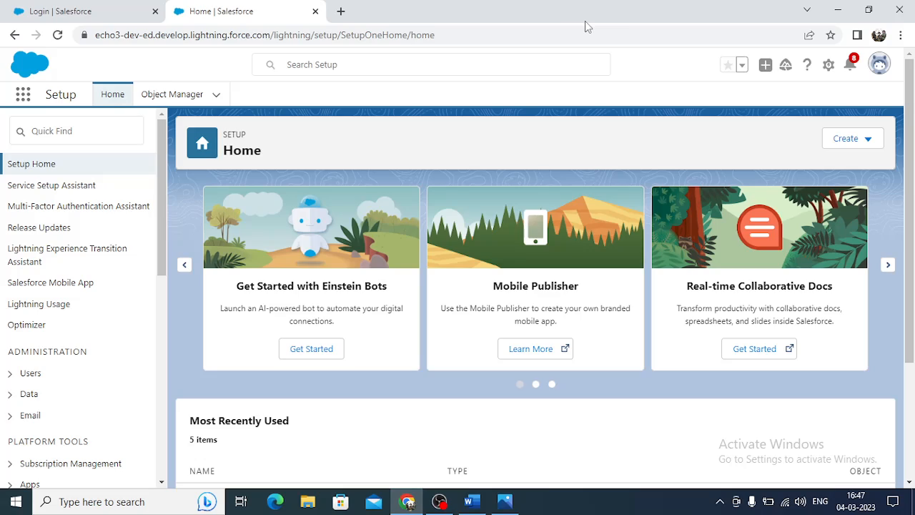
{"action": "left_click", "coordinate": [829, 67]}
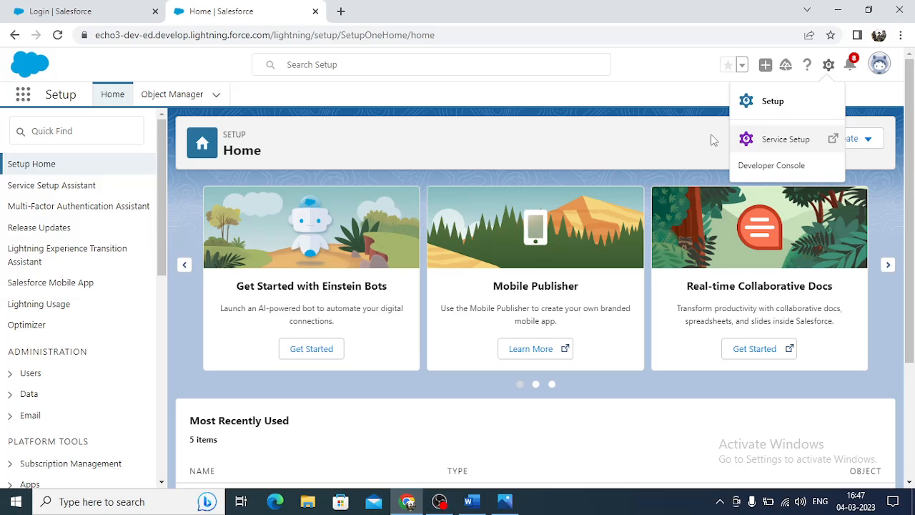
{"action": "left_click", "coordinate": [657, 120]}
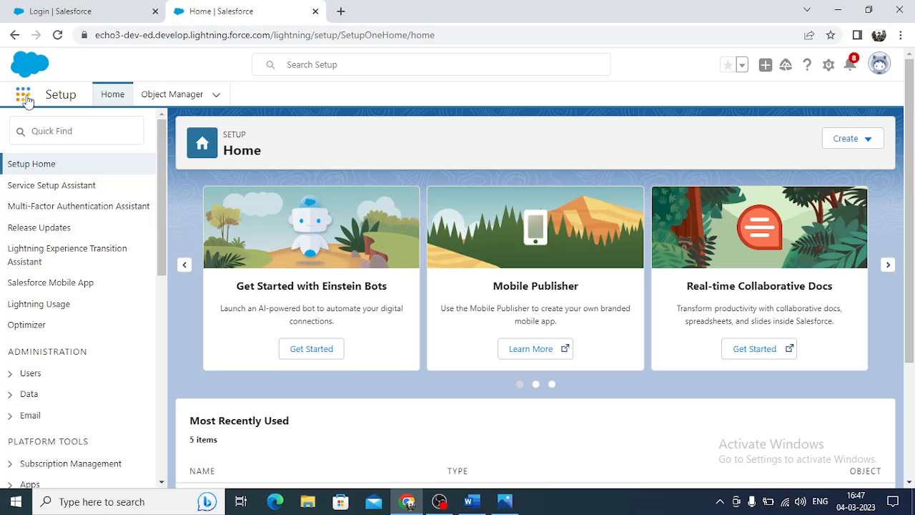
Search the full App Launcher for "Sales" and open the Sales app in a new browser tab
{"action": "left_click", "coordinate": [24, 95]}
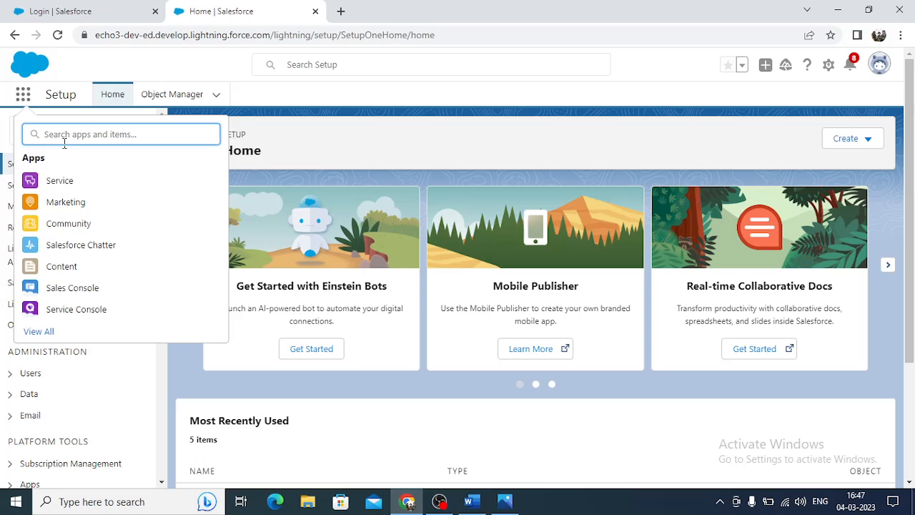
{"action": "type", "text": "Sal"}
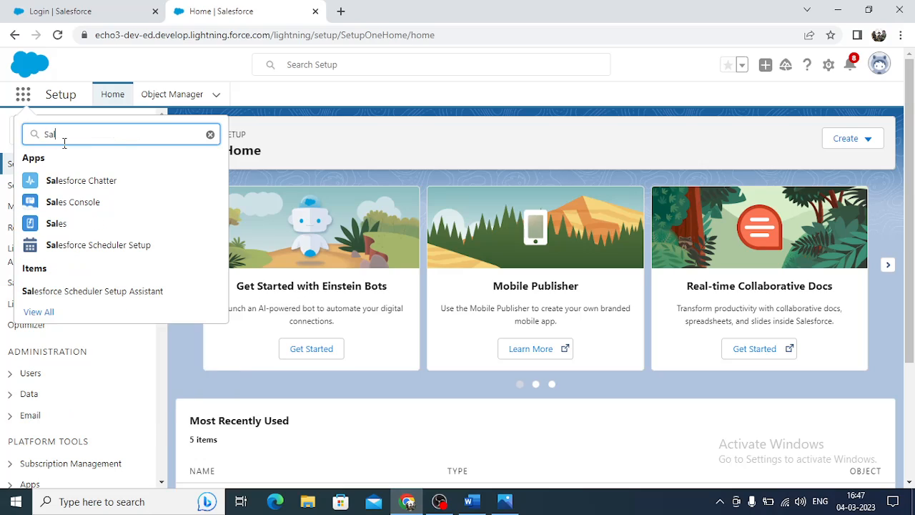
{"action": "type", "text": "e"}
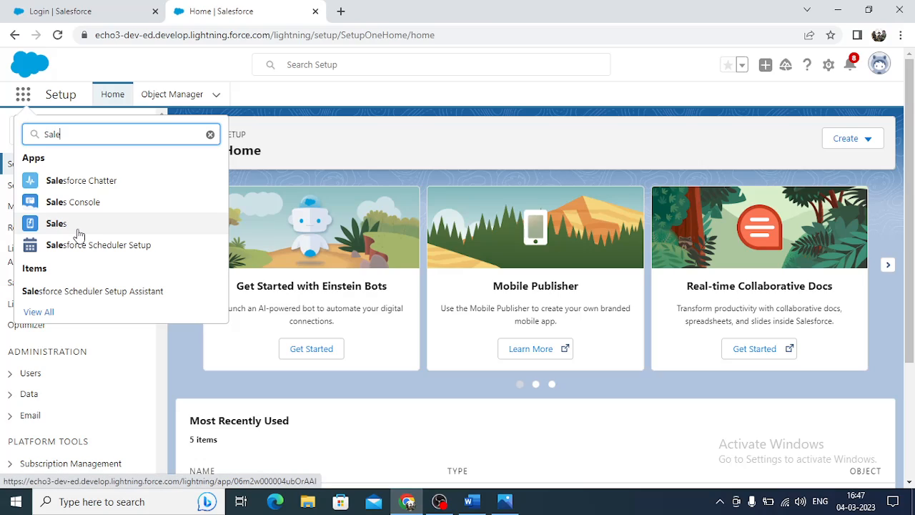
{"action": "left_click", "coordinate": [39, 313]}
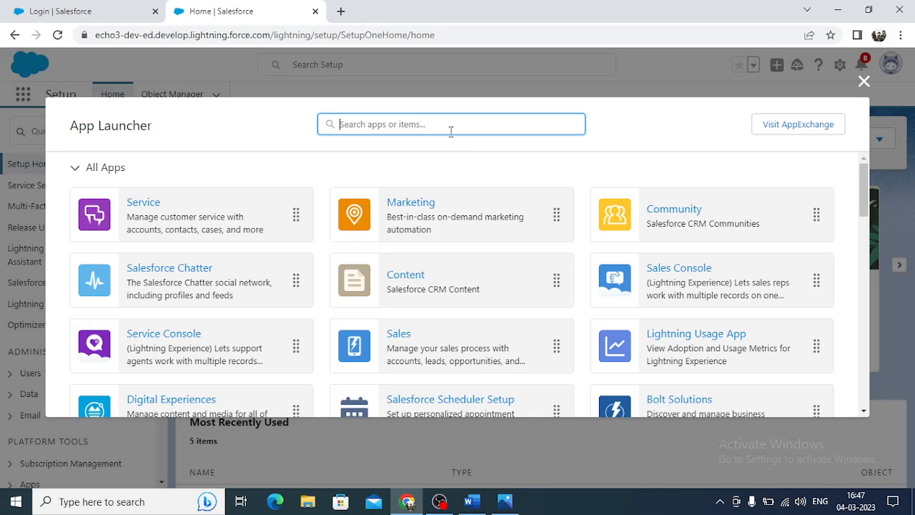
{"action": "type", "text": "Sa"}
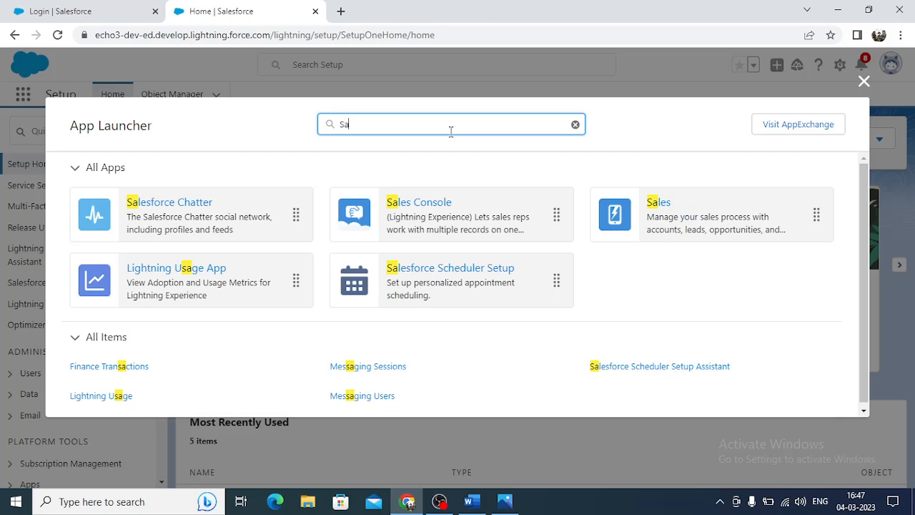
{"action": "type", "text": "les"}
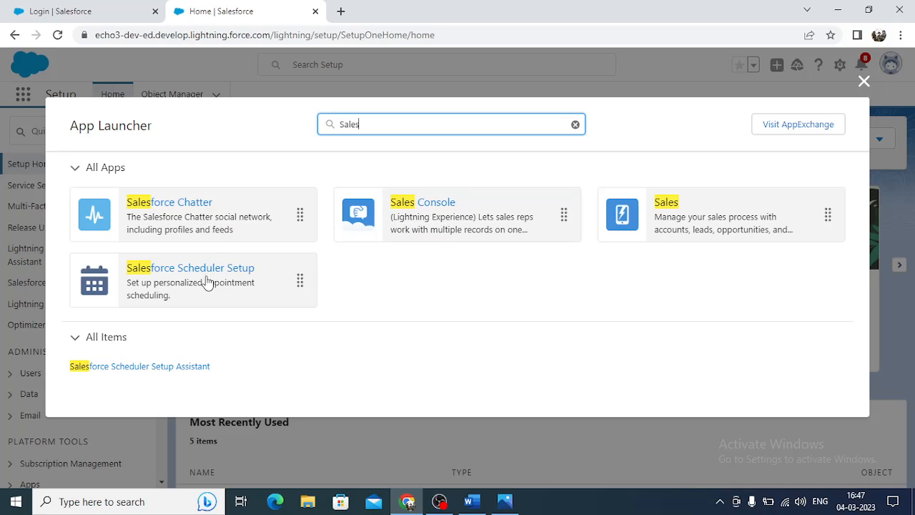
{"action": "right_click", "coordinate": [672, 206]}
{"action": "left_click", "coordinate": [729, 215]}
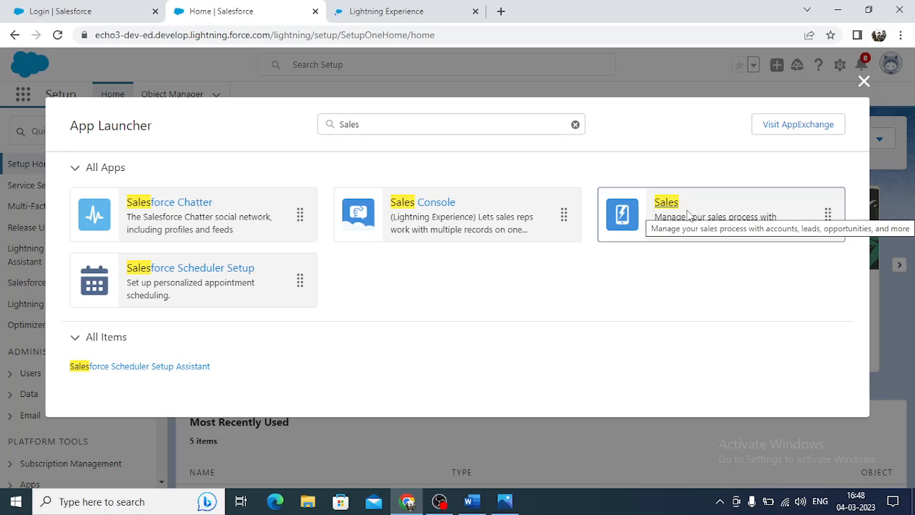
{"action": "left_click", "coordinate": [378, 8]}
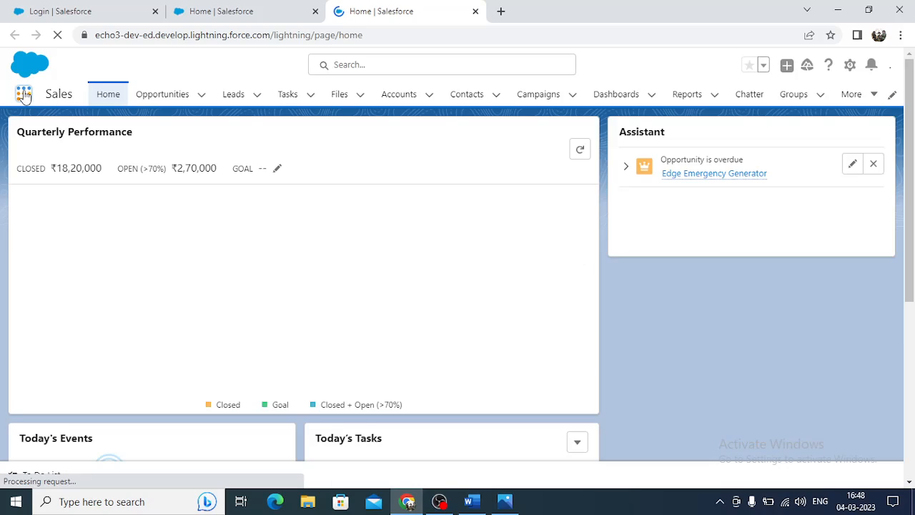
{"action": "left_click", "coordinate": [23, 95]}
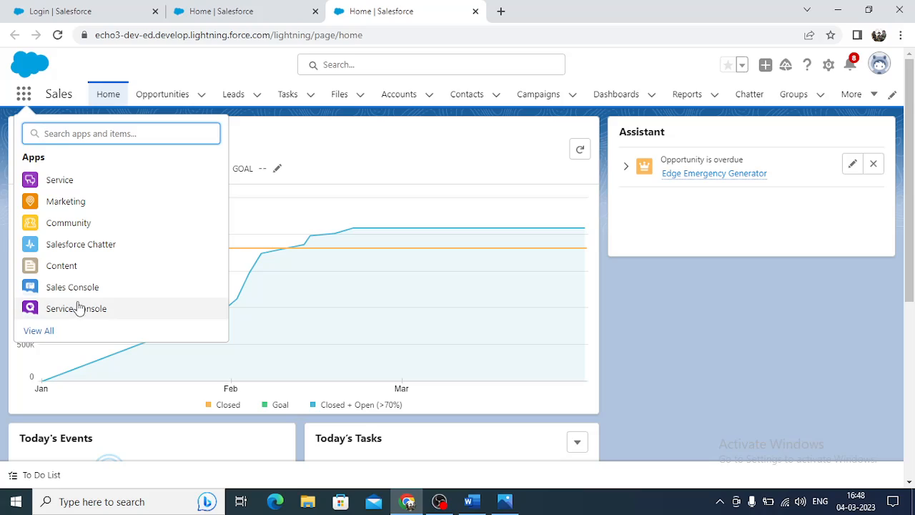
{"action": "left_click", "coordinate": [449, 144]}
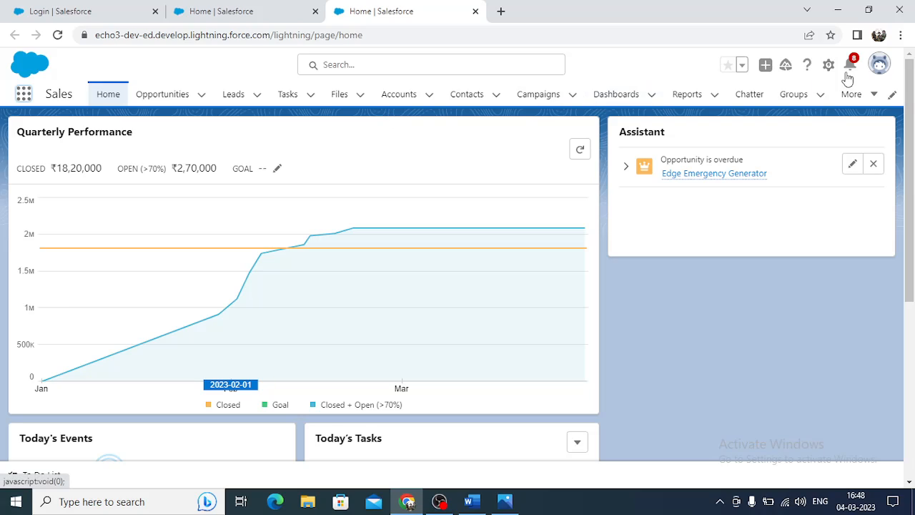
{"action": "left_click", "coordinate": [875, 100]}
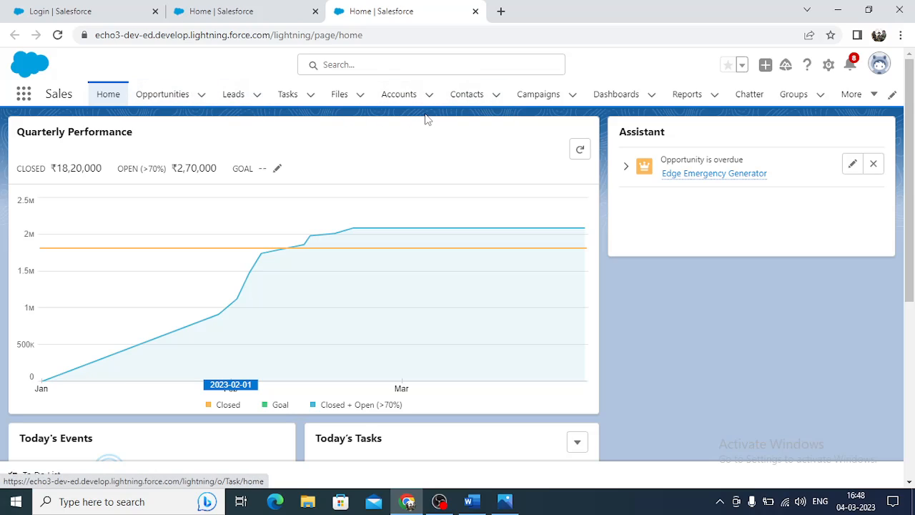
Add Contracts from all available items to the Sales app's navigation items
{"action": "left_click", "coordinate": [891, 97]}
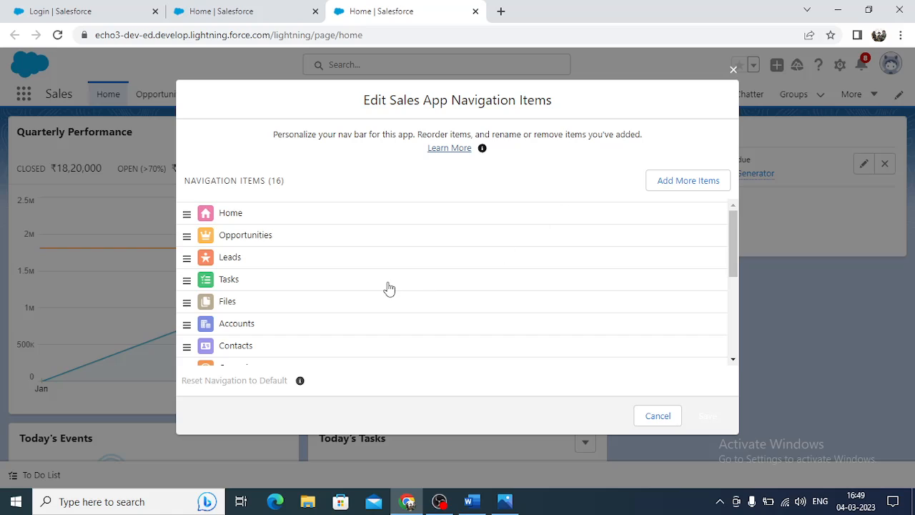
{"action": "scroll", "coordinate": [457, 319], "scroll_direction": "down", "scroll_amount": 3}
{"action": "scroll", "coordinate": [460, 319], "scroll_direction": "up", "scroll_amount": 5}
{"action": "left_click", "coordinate": [687, 188]}
{"action": "left_click", "coordinate": [219, 187]}
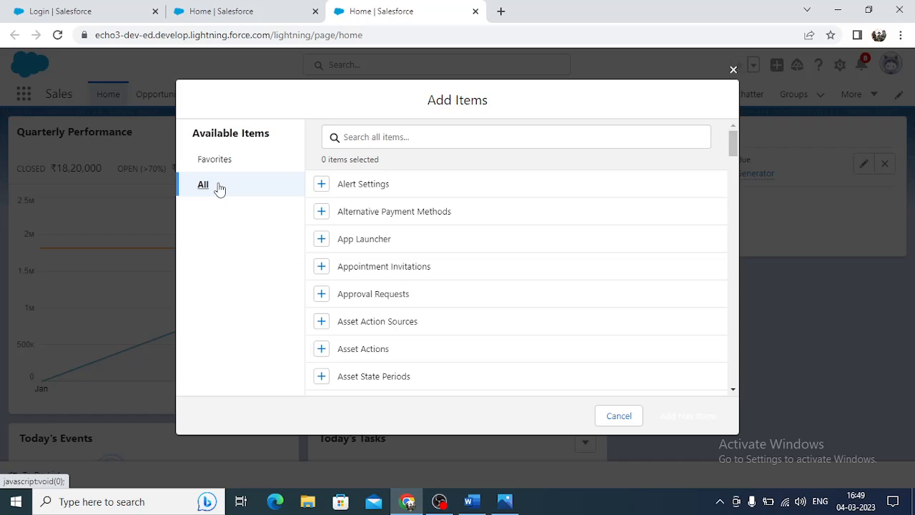
{"action": "scroll", "coordinate": [399, 289], "scroll_direction": "down", "scroll_amount": 1}
{"action": "scroll", "coordinate": [398, 288], "scroll_direction": "down", "scroll_amount": 10}
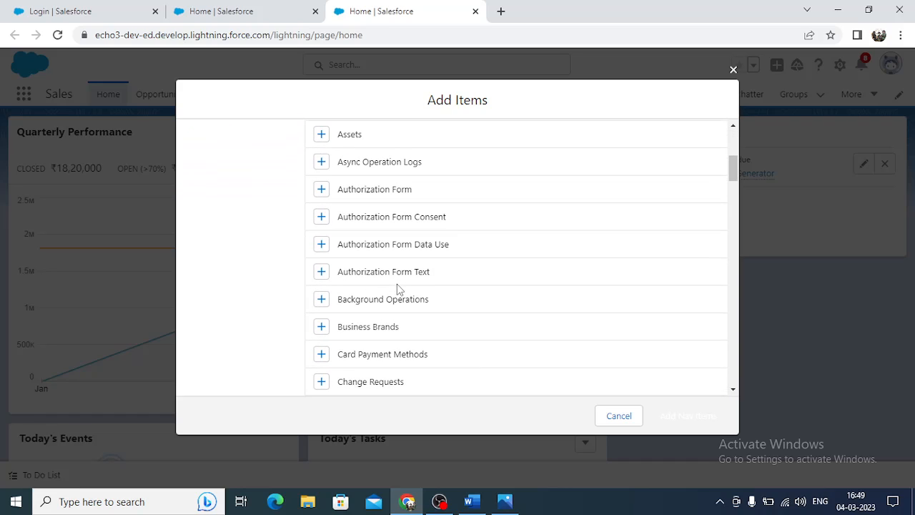
{"action": "scroll", "coordinate": [398, 290], "scroll_direction": "up", "scroll_amount": 2}
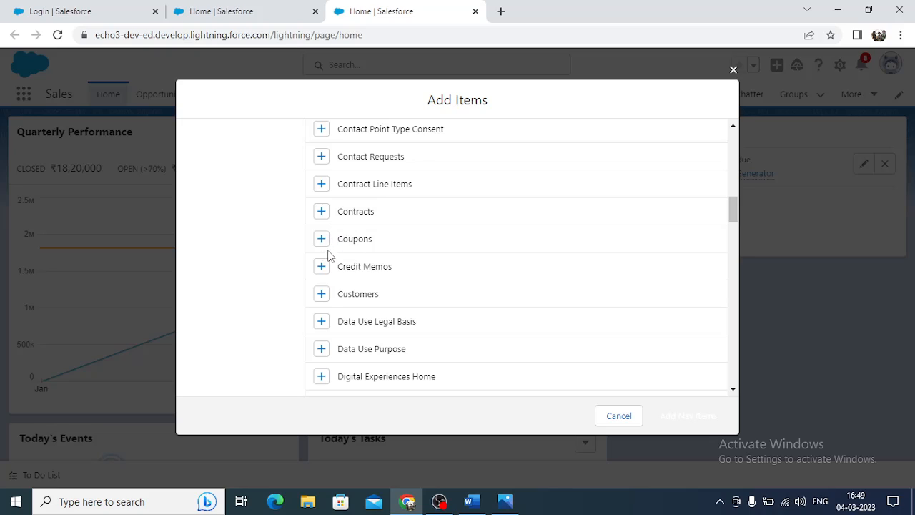
{"action": "left_click", "coordinate": [323, 214]}
{"action": "left_click", "coordinate": [660, 415]}
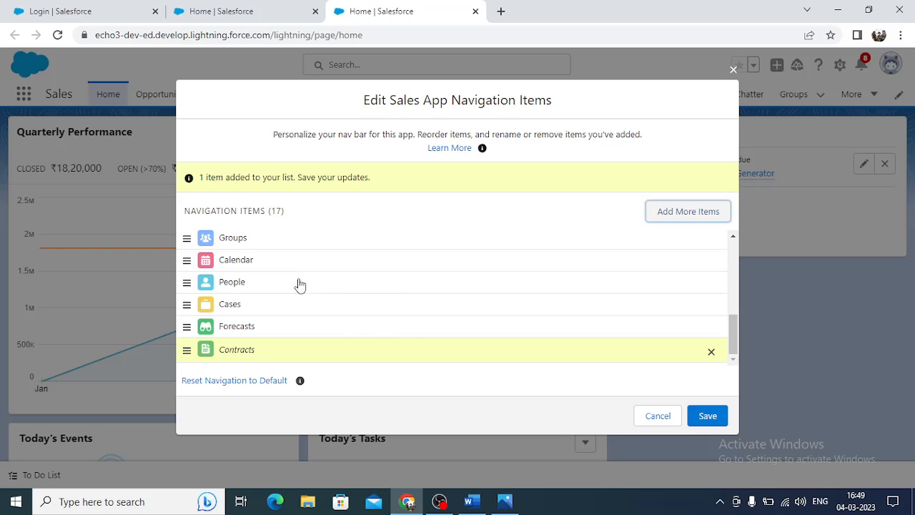
Move Leads above Opportunities in the Sales app's navigation items and save the navigation changes
{"action": "scroll", "coordinate": [297, 283], "scroll_direction": "up", "scroll_amount": 5}
{"action": "mouse_move", "coordinate": [286, 265]}
{"action": "left_mouse_down"}
{"action": "mouse_move", "coordinate": [288, 311]}
{"action": "mouse_move", "coordinate": [287, 265]}
{"action": "left_mouse_up"}
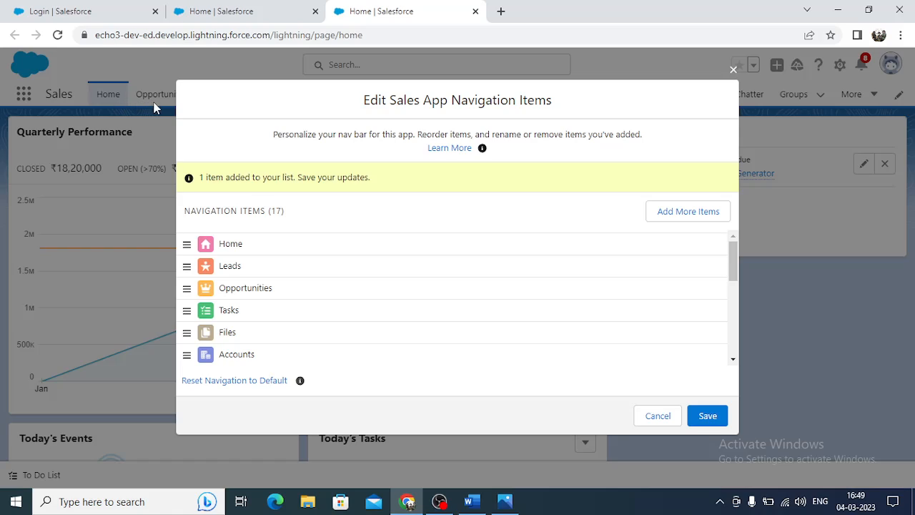
{"action": "left_click", "coordinate": [707, 416]}
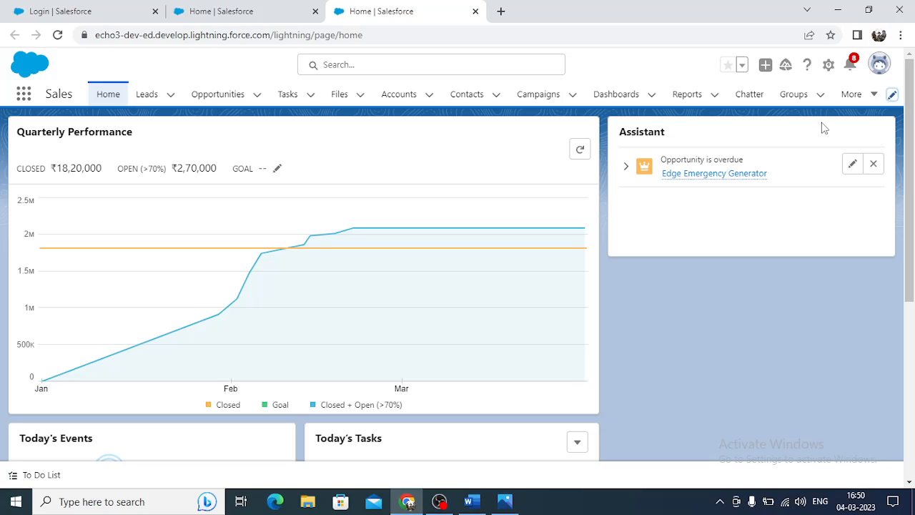
Open the Setup home page from the Sales app
{"action": "left_click", "coordinate": [834, 70]}
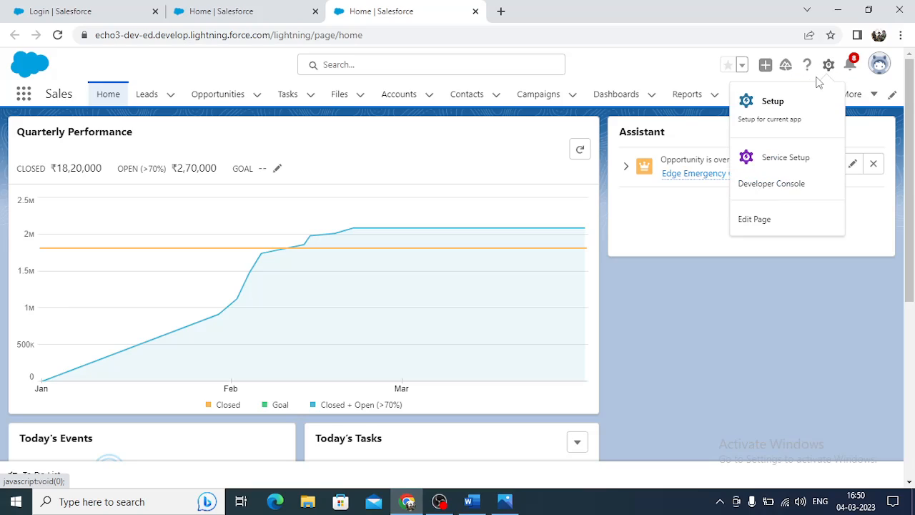
{"action": "left_click", "coordinate": [768, 106]}
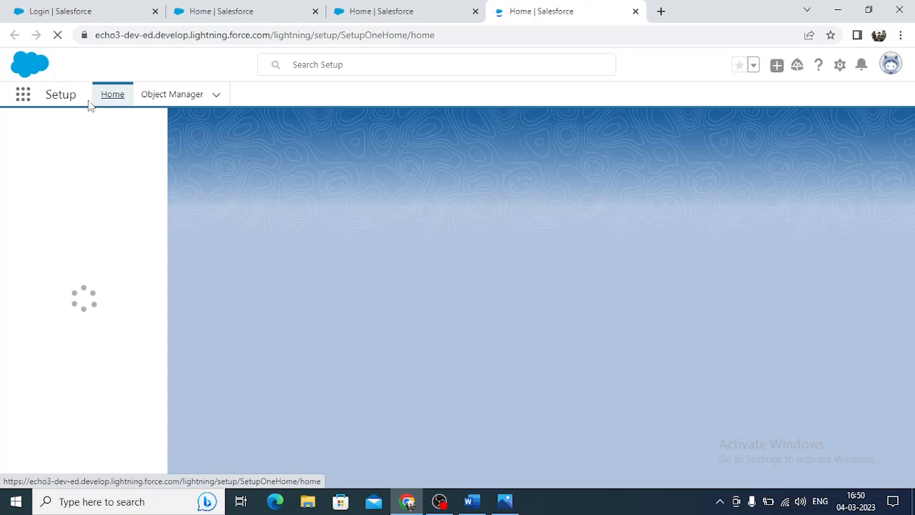
Return to the Sales app, open the Developer Console in a new browser tab and review the Test.apxc code
{"action": "left_click", "coordinate": [445, 6]}
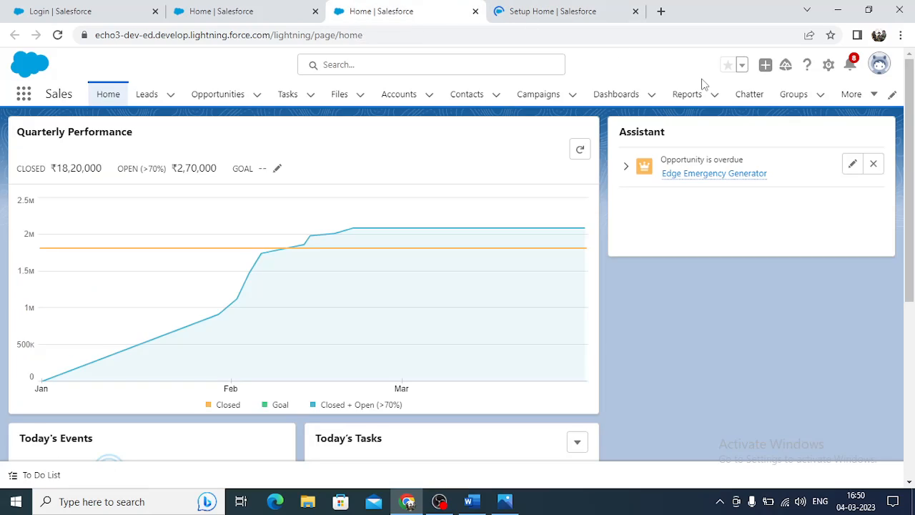
{"action": "left_click", "coordinate": [829, 66]}
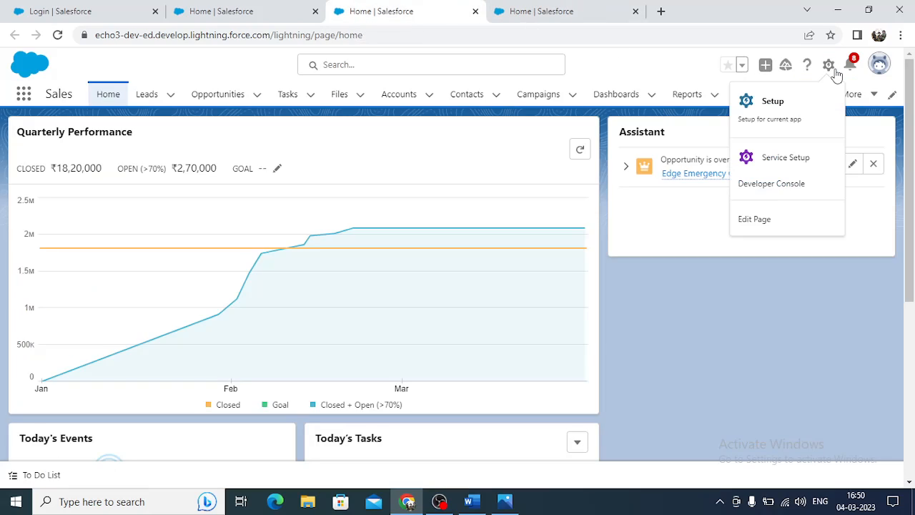
{"action": "right_click", "coordinate": [774, 190]}
{"action": "left_click", "coordinate": [792, 194]}
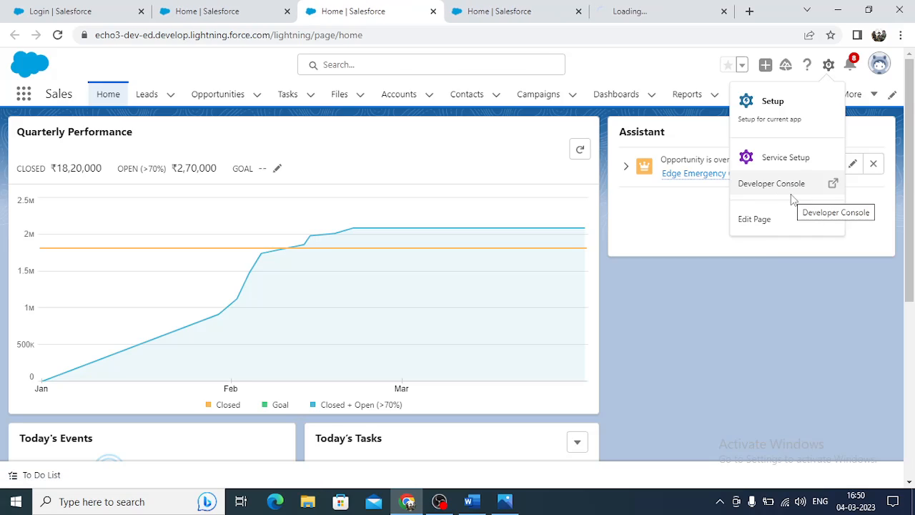
{"action": "left_click", "coordinate": [645, 8]}
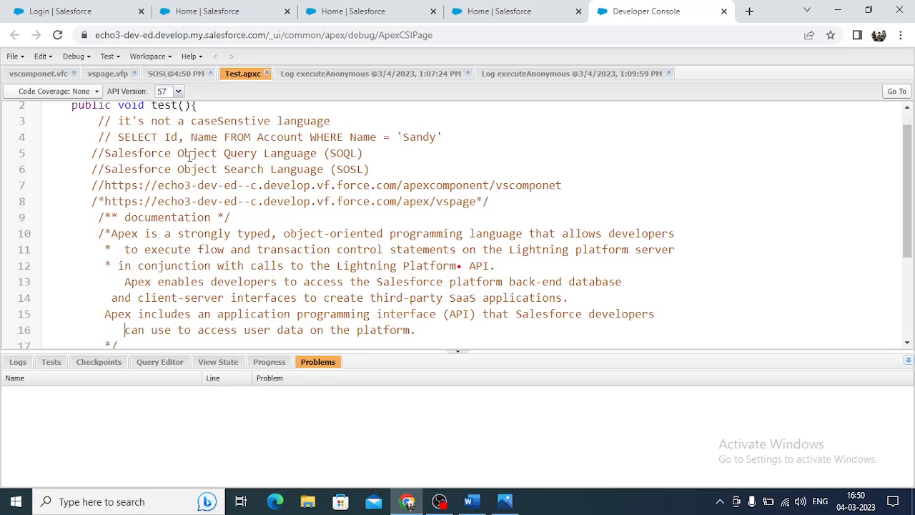
{"action": "scroll", "coordinate": [272, 137], "scroll_direction": "up", "scroll_amount": 1}
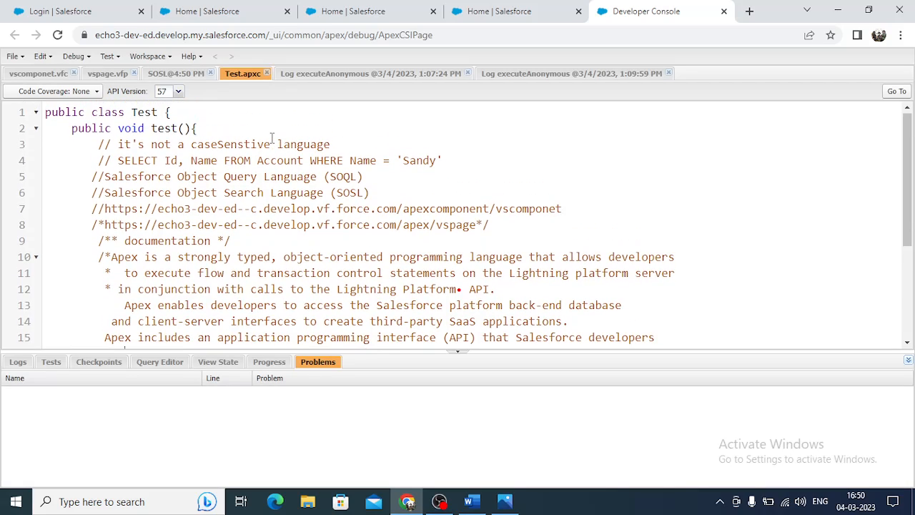
{"action": "scroll", "coordinate": [272, 138], "scroll_direction": "down", "scroll_amount": 3}
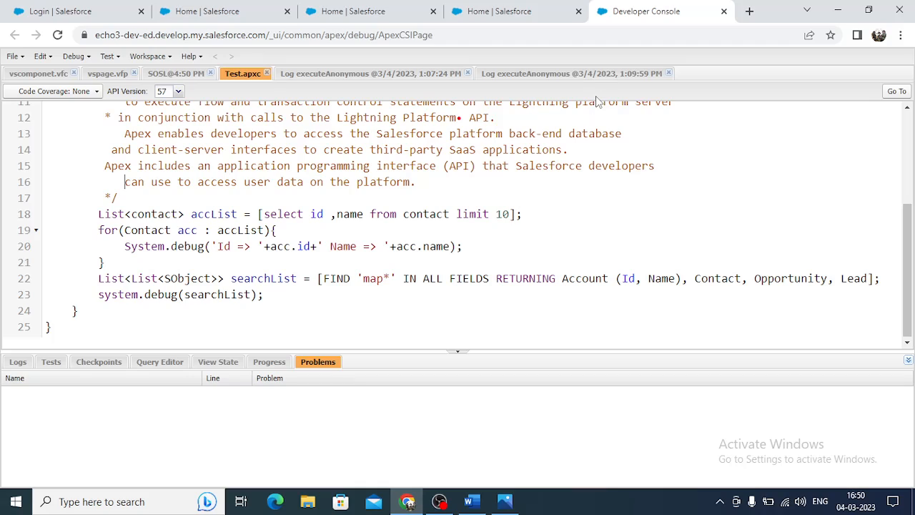
Return to the Lightning Setup home page and look through the available setup options, including Service Setup and Developer Console
{"action": "left_click", "coordinate": [526, 7]}
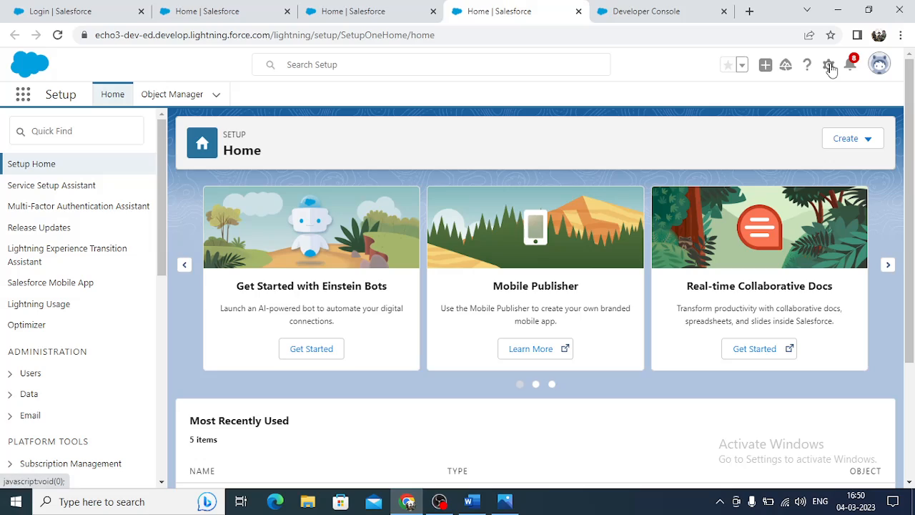
{"action": "left_click", "coordinate": [829, 66]}
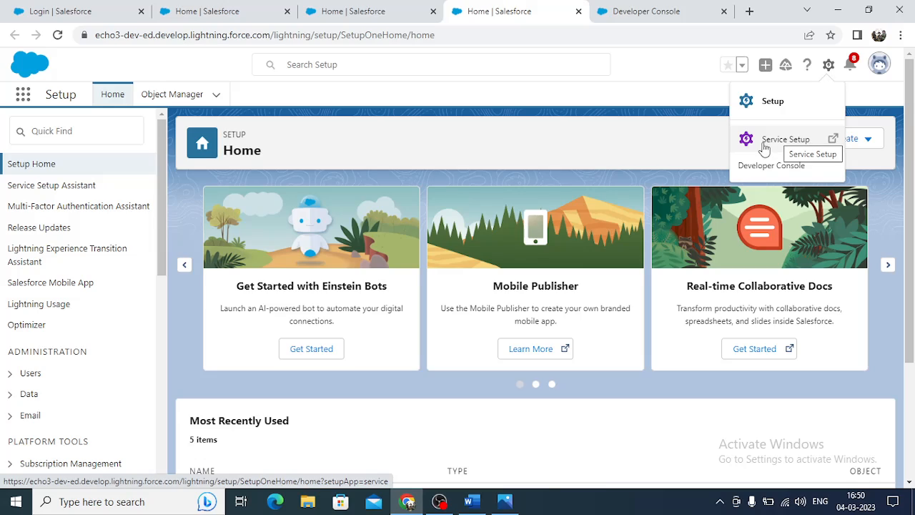
{"action": "left_click", "coordinate": [638, 149]}
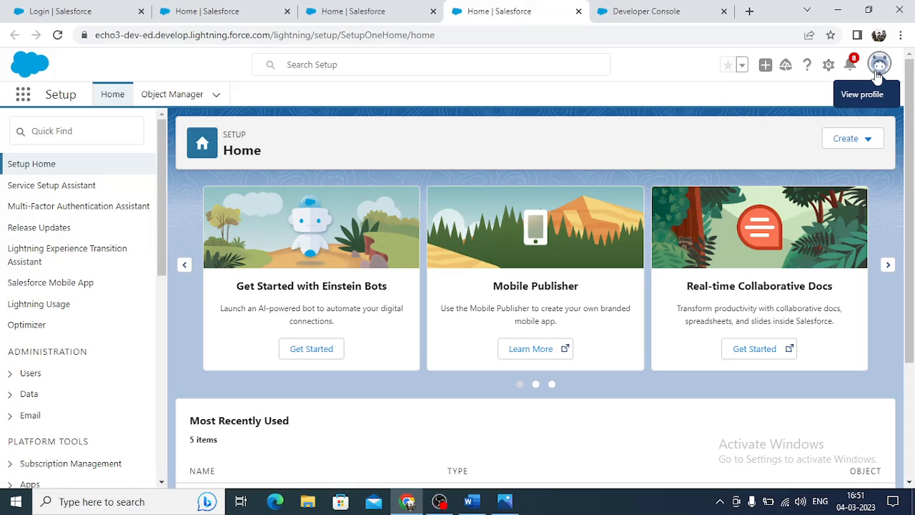
Open Salesforce Classic in a new browser tab from the user profile options and switch to it
{"action": "left_click", "coordinate": [878, 72]}
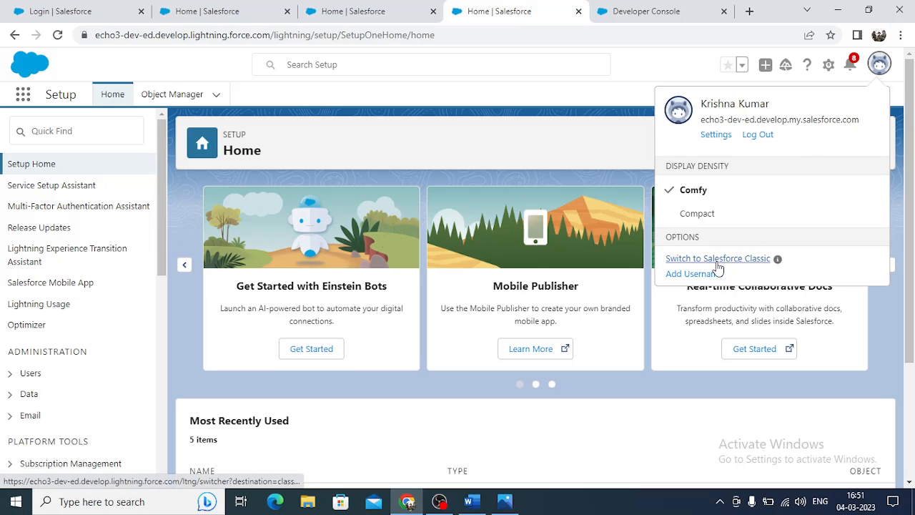
{"action": "right_click", "coordinate": [717, 267]}
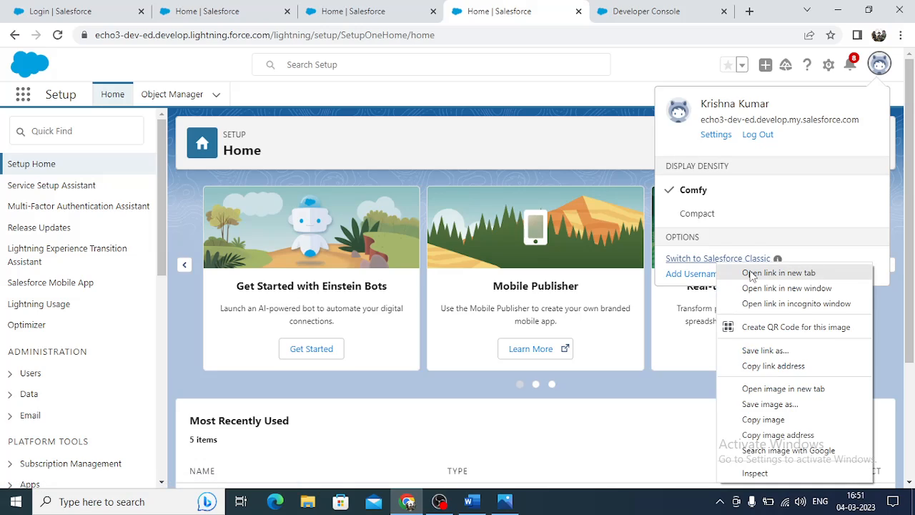
{"action": "left_click", "coordinate": [777, 273]}
{"action": "left_click", "coordinate": [529, 8]}
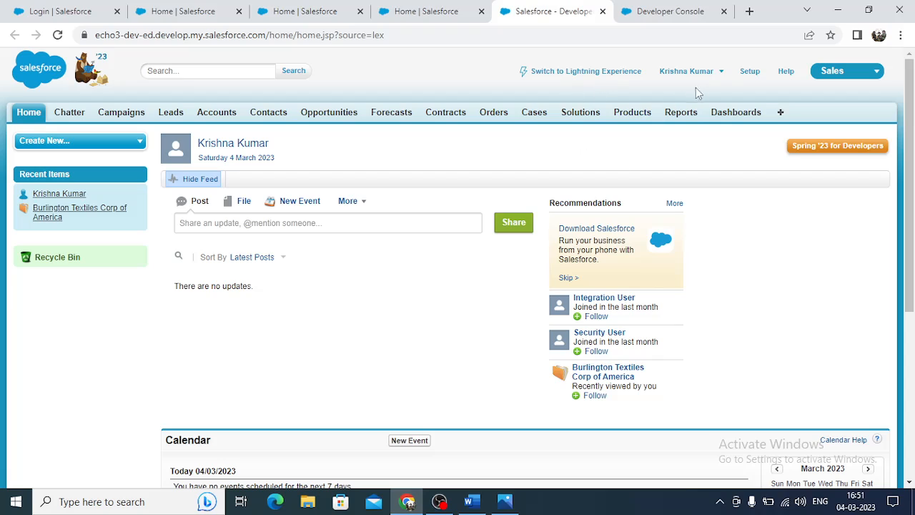
Open Setup in Salesforce Classic and review its Administer, Build, Deploy and Monitor sections
{"action": "left_click", "coordinate": [747, 74]}
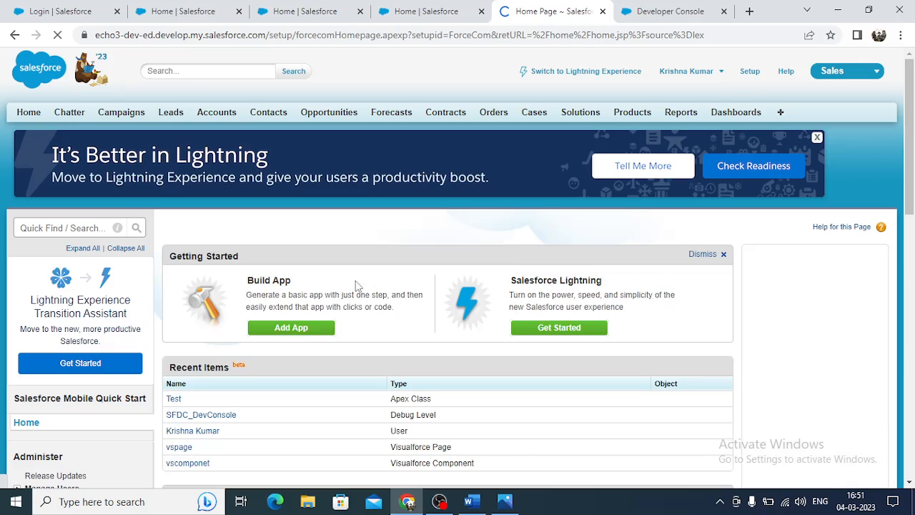
{"action": "scroll", "coordinate": [339, 292], "scroll_direction": "down", "scroll_amount": 5}
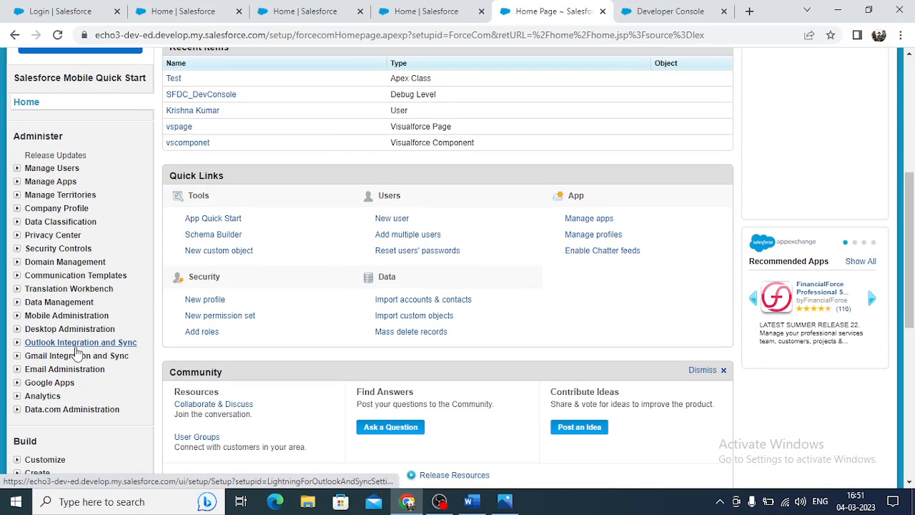
{"action": "scroll", "coordinate": [77, 352], "scroll_direction": "down", "scroll_amount": 6}
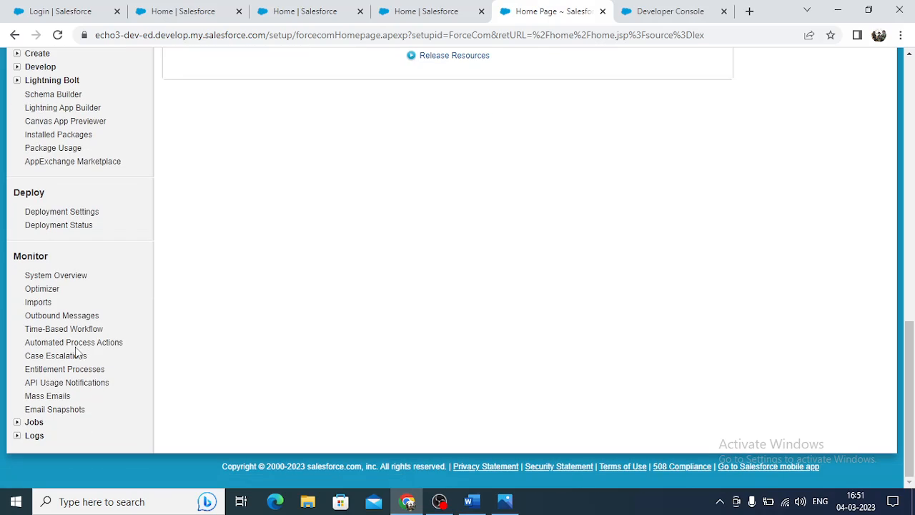
{"action": "scroll", "coordinate": [403, 202], "scroll_direction": "up", "scroll_amount": 11}
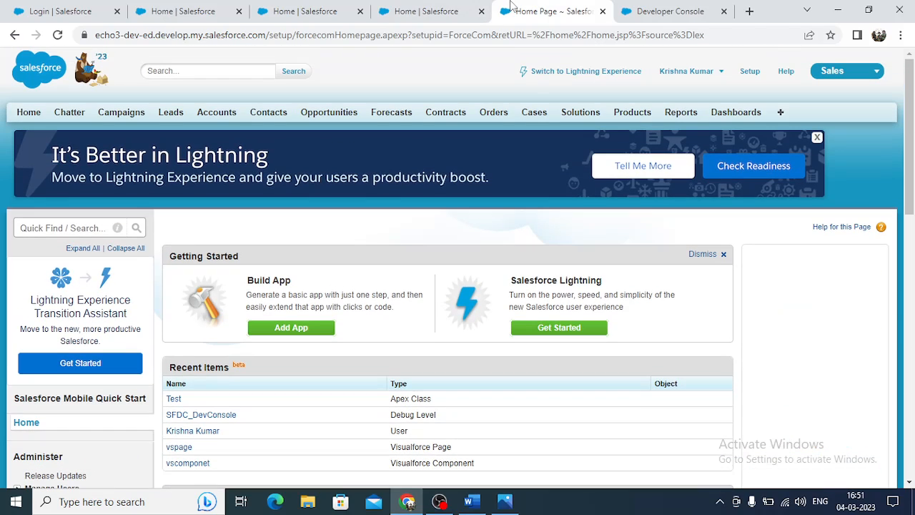
Return to the Lightning Setup home page and expand the Users category under Administration to review its entries
{"action": "left_click", "coordinate": [455, 6]}
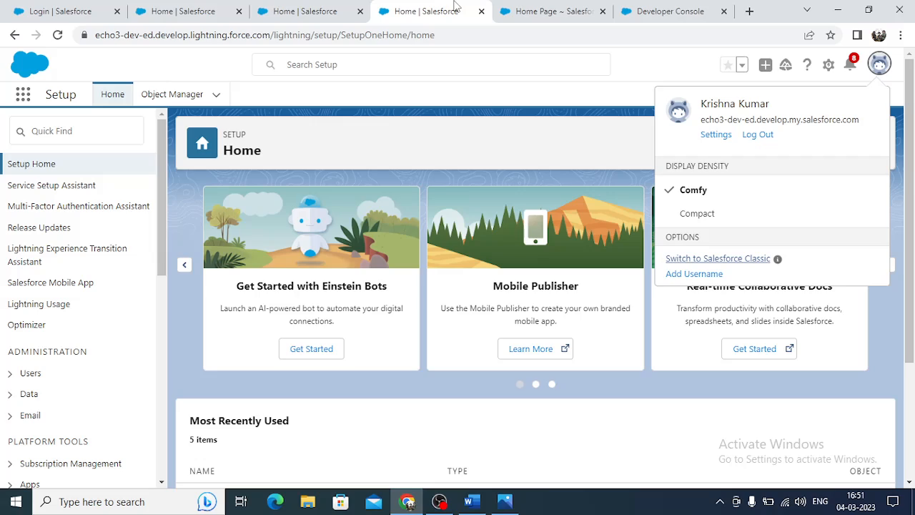
{"action": "left_click", "coordinate": [538, 150]}
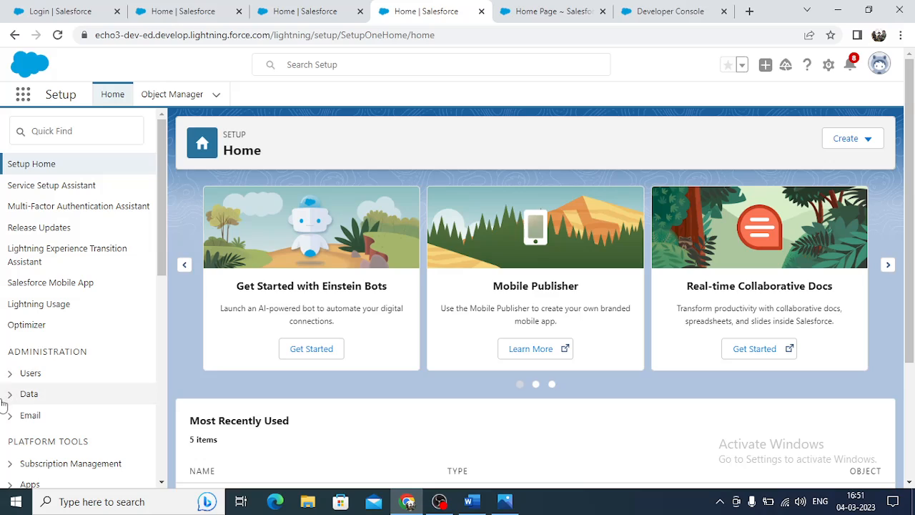
{"action": "left_click", "coordinate": [10, 373]}
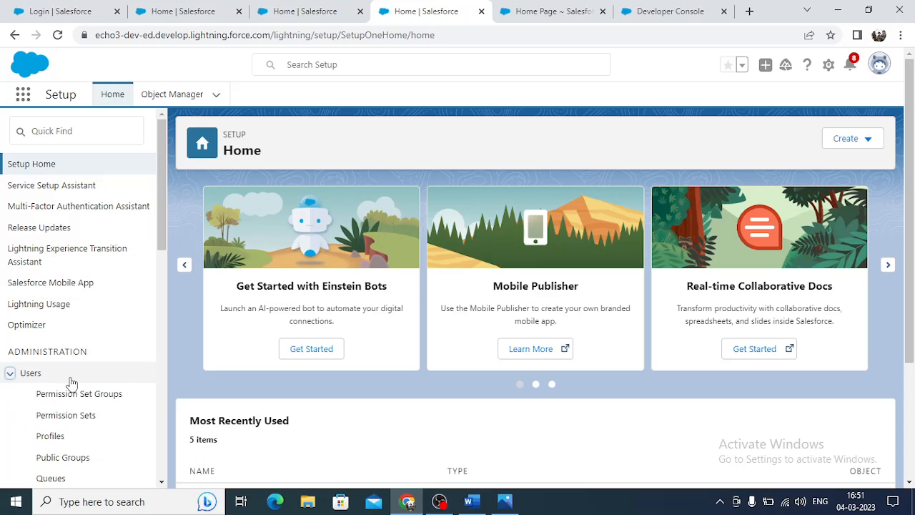
{"action": "scroll", "coordinate": [70, 379], "scroll_direction": "down", "scroll_amount": 4}
{"action": "scroll", "coordinate": [72, 223], "scroll_direction": "up", "scroll_amount": 3}
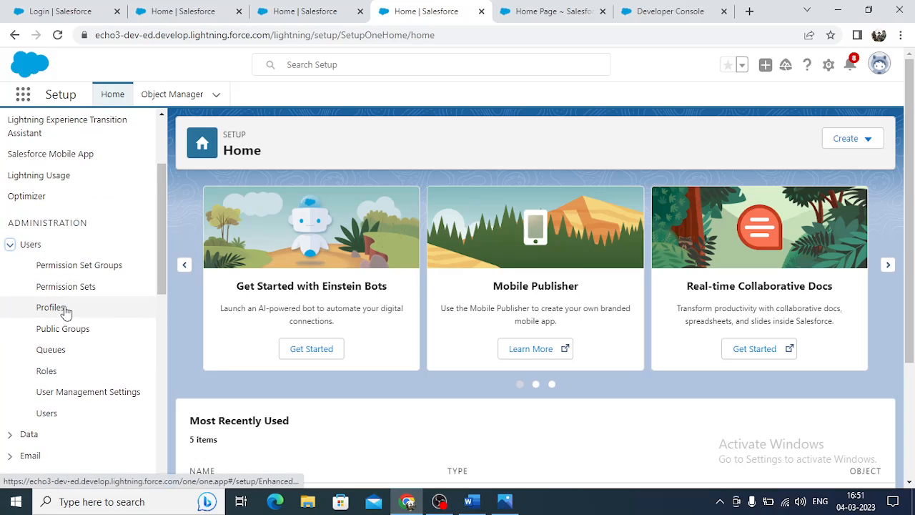
{"action": "scroll", "coordinate": [65, 313], "scroll_direction": "down", "scroll_amount": 3}
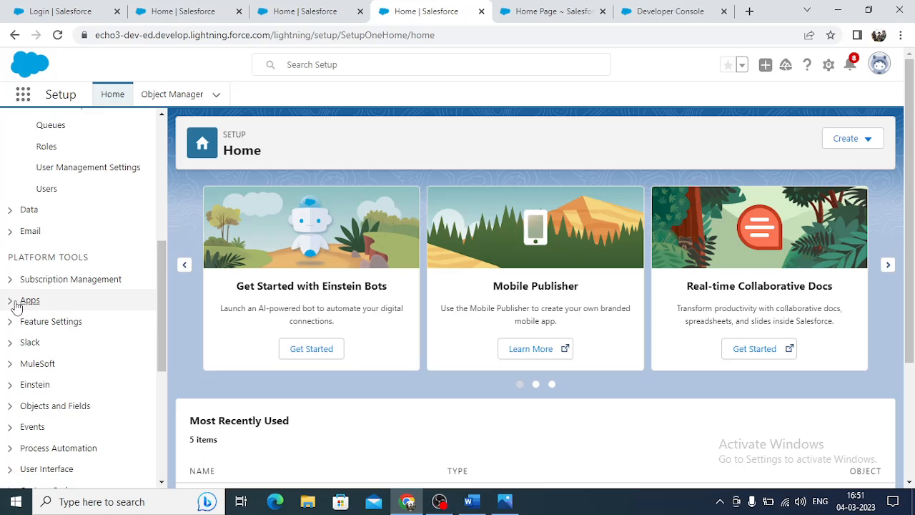
Expand the Apps category under Platform Tools and review the remaining Setup categories and the most recently used items
{"action": "left_click", "coordinate": [11, 301]}
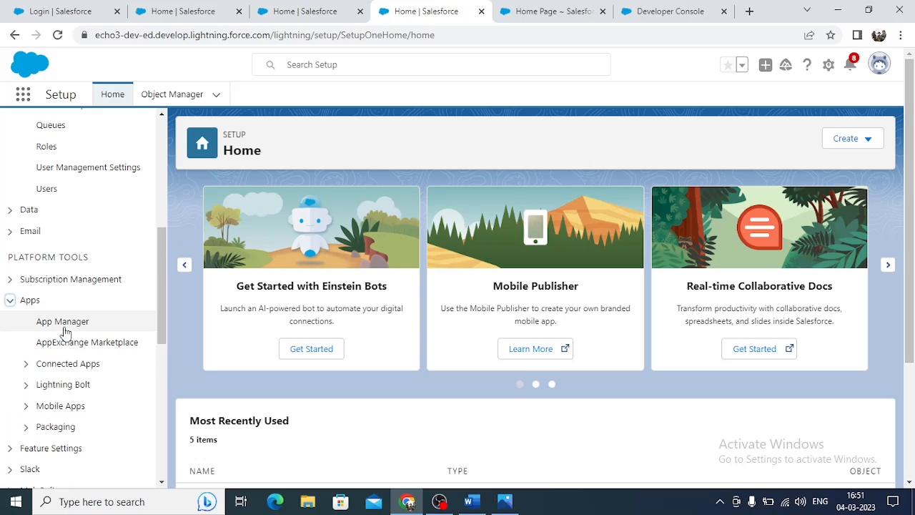
{"action": "scroll", "coordinate": [77, 372], "scroll_direction": "down", "scroll_amount": 2}
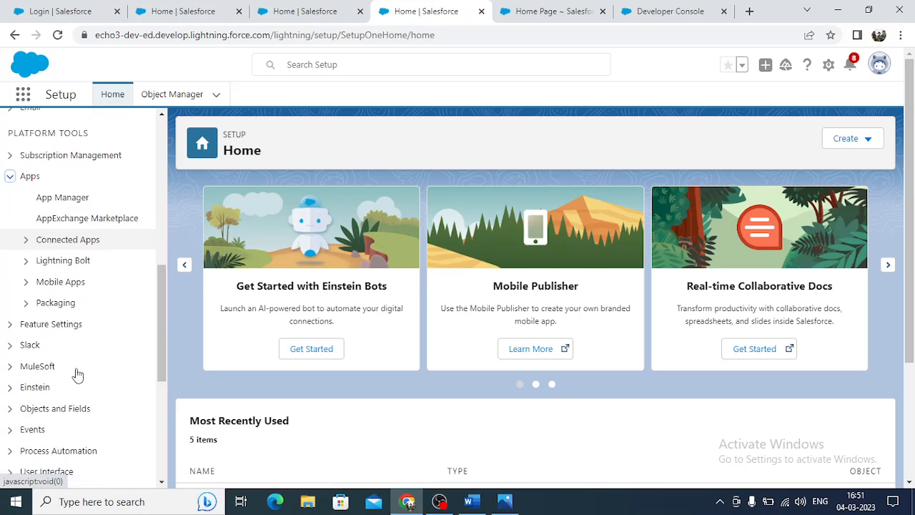
{"action": "scroll", "coordinate": [76, 372], "scroll_direction": "down", "scroll_amount": 2}
{"action": "scroll", "coordinate": [76, 372], "scroll_direction": "down", "scroll_amount": 2}
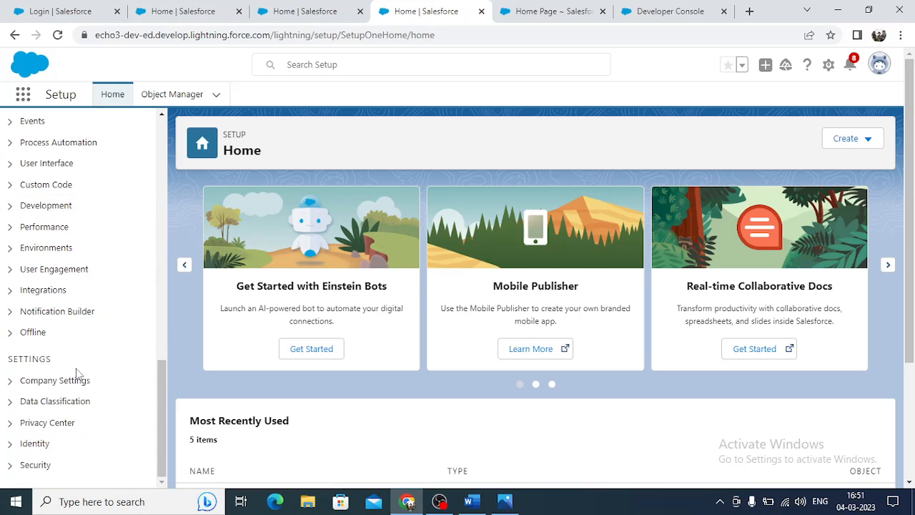
{"action": "scroll", "coordinate": [77, 374], "scroll_direction": "down", "scroll_amount": 2}
{"action": "scroll", "coordinate": [76, 376], "scroll_direction": "up", "scroll_amount": 4}
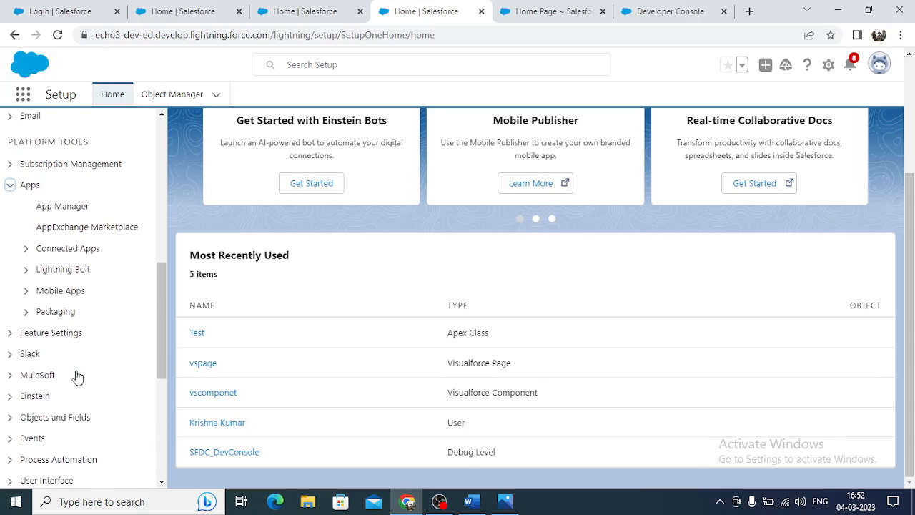
{"action": "scroll", "coordinate": [77, 376], "scroll_direction": "up", "scroll_amount": 8}
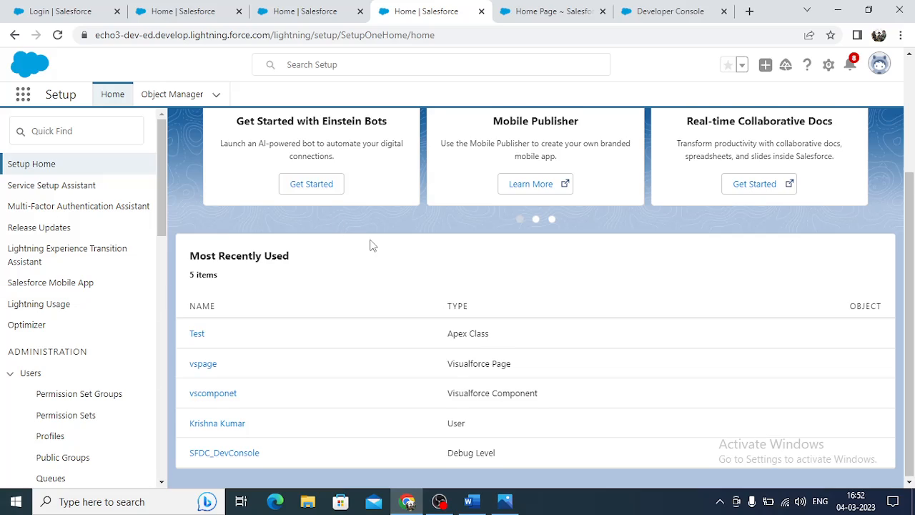
{"action": "scroll", "coordinate": [373, 245], "scroll_direction": "up", "scroll_amount": 3}
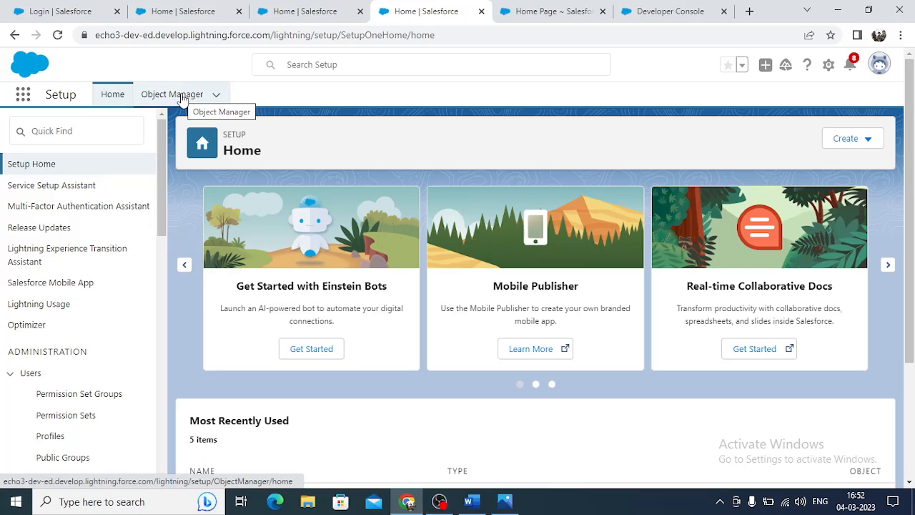
Open the Object Manager and browse the list of standard objects
{"action": "left_click", "coordinate": [183, 99]}
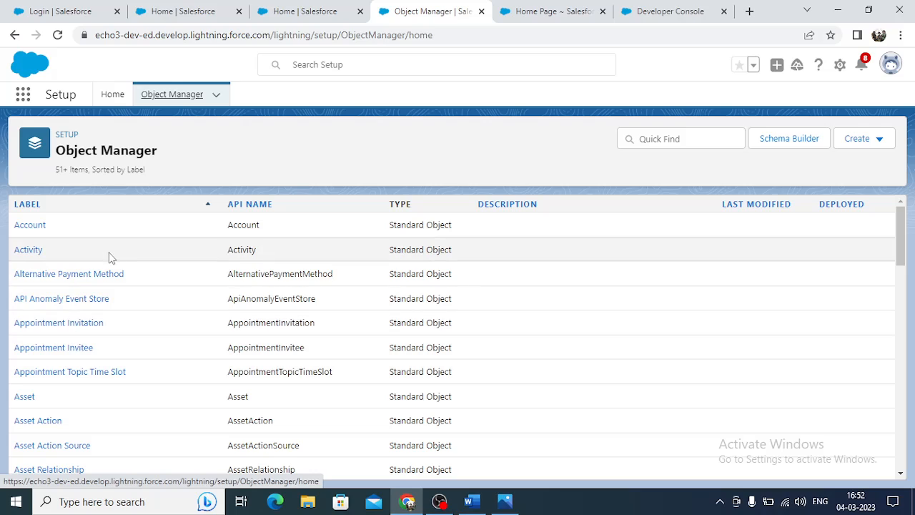
{"action": "scroll", "coordinate": [173, 419], "scroll_direction": "down", "scroll_amount": 15}
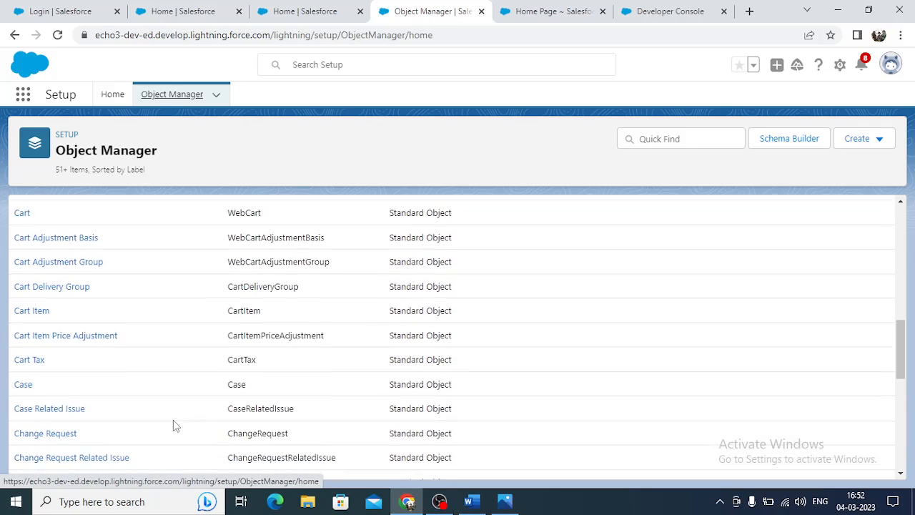
{"action": "scroll", "coordinate": [173, 420], "scroll_direction": "down", "scroll_amount": 8}
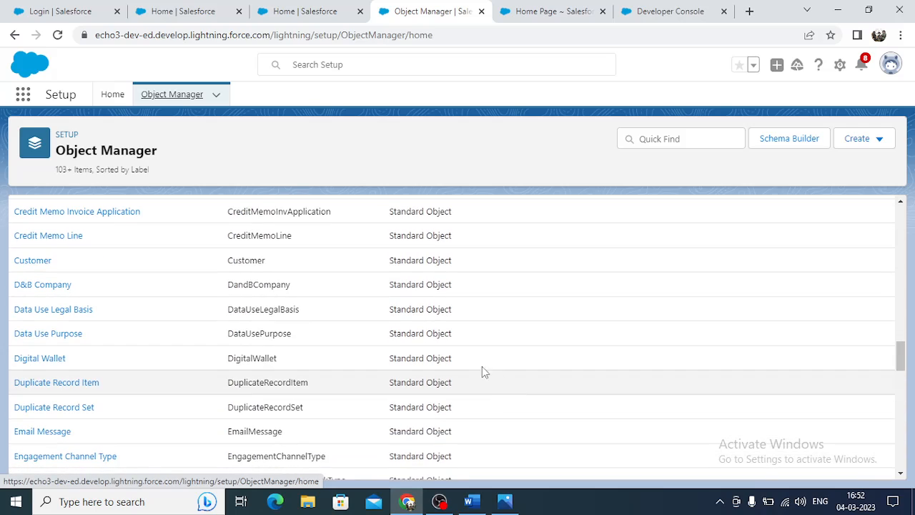
{"action": "scroll", "coordinate": [447, 458], "scroll_direction": "up", "scroll_amount": 10}
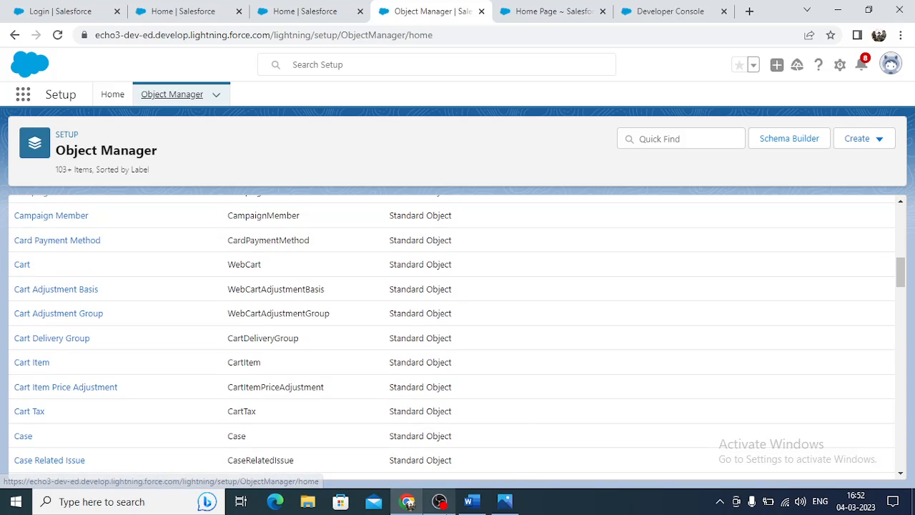
{"action": "scroll", "coordinate": [453, 278], "scroll_direction": "up", "scroll_amount": 9}
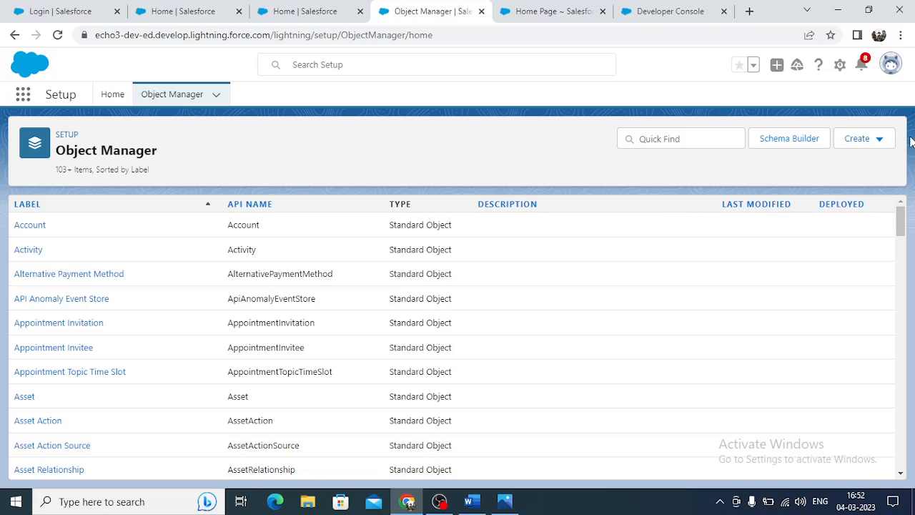
Start a new custom object with the label Laptop and the plural label Laptops
{"action": "left_click", "coordinate": [879, 143]}
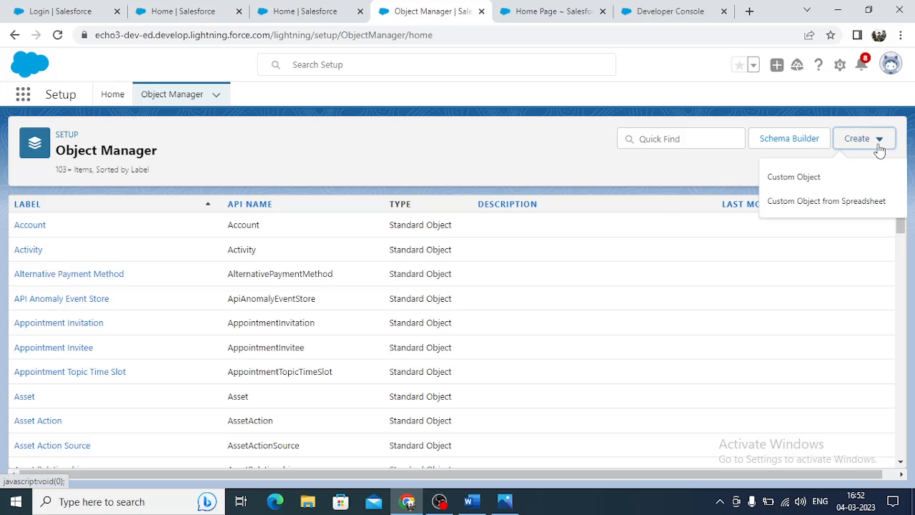
{"action": "left_click", "coordinate": [802, 183]}
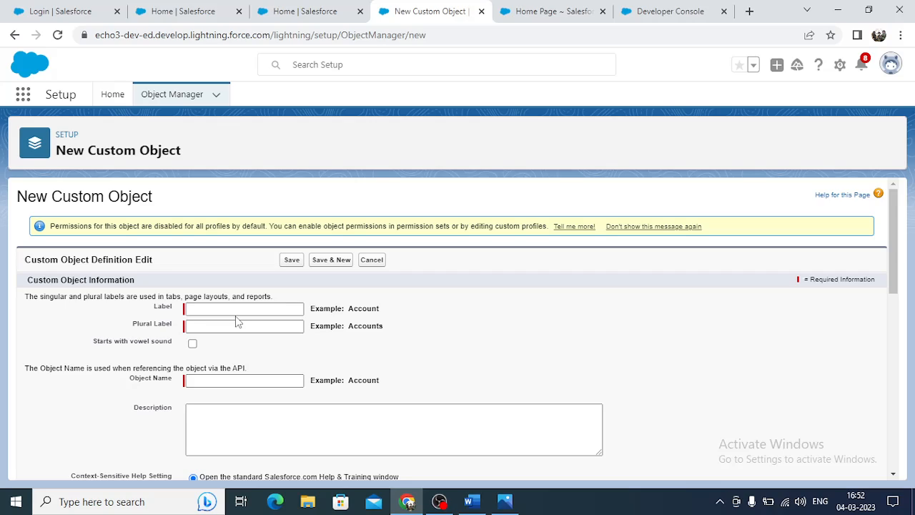
{"action": "left_click", "coordinate": [237, 308]}
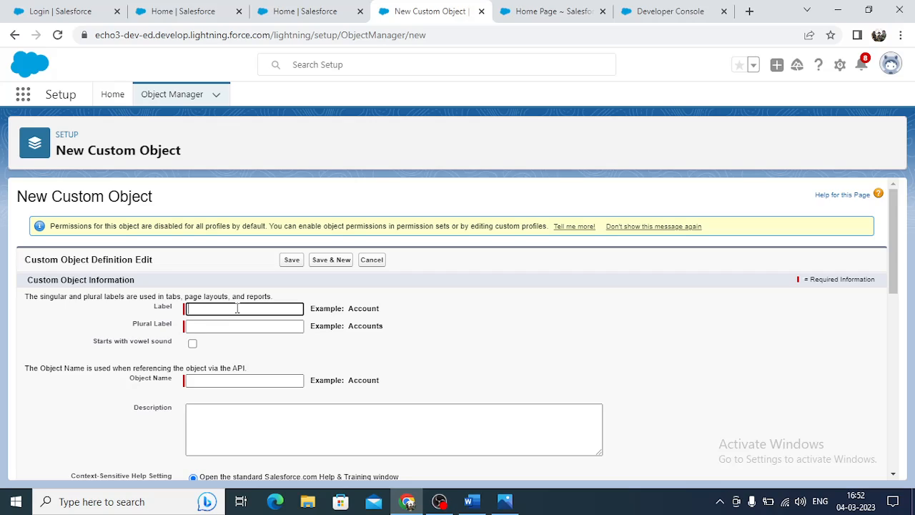
{"action": "type", "text": "Lo[p"}
{"action": "type", "text": "aptop"}
{"action": "left_click", "coordinate": [233, 325]}
{"action": "left_click", "coordinate": [233, 325]}
{"action": "type", "text": "Lao"}
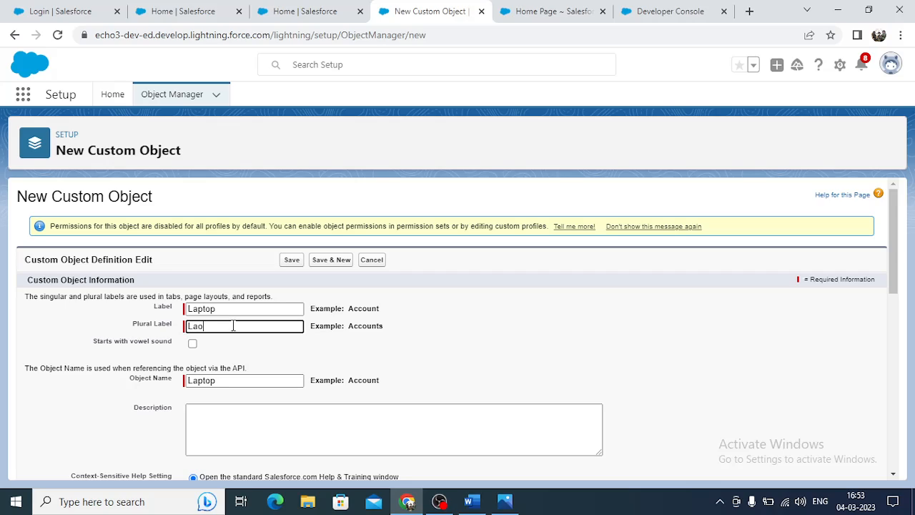
{"action": "type", "text": "ptops"}
Review the new custom object's help setting, record name, optional features, classification, deployment status and object creation options
{"action": "scroll", "coordinate": [329, 365], "scroll_direction": "down", "scroll_amount": 5}
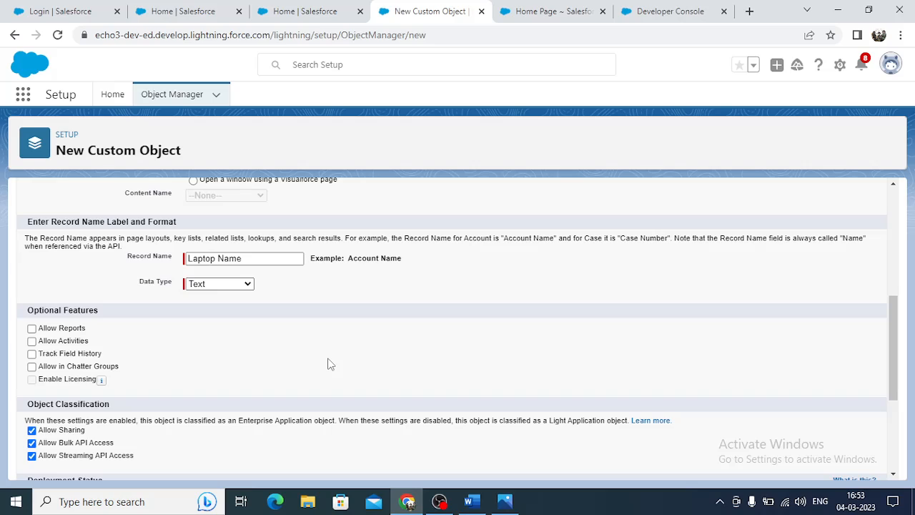
{"action": "scroll", "coordinate": [329, 364], "scroll_direction": "up", "scroll_amount": 2}
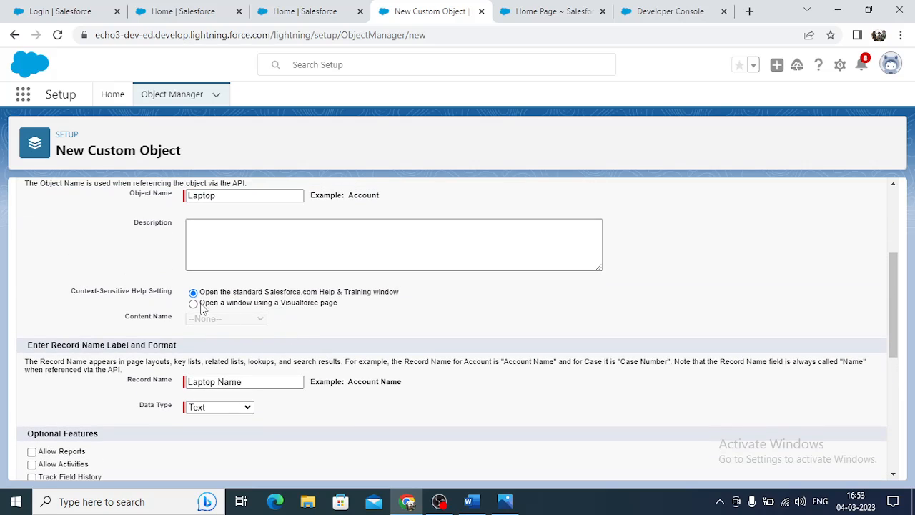
{"action": "scroll", "coordinate": [252, 278], "scroll_direction": "down", "scroll_amount": 2}
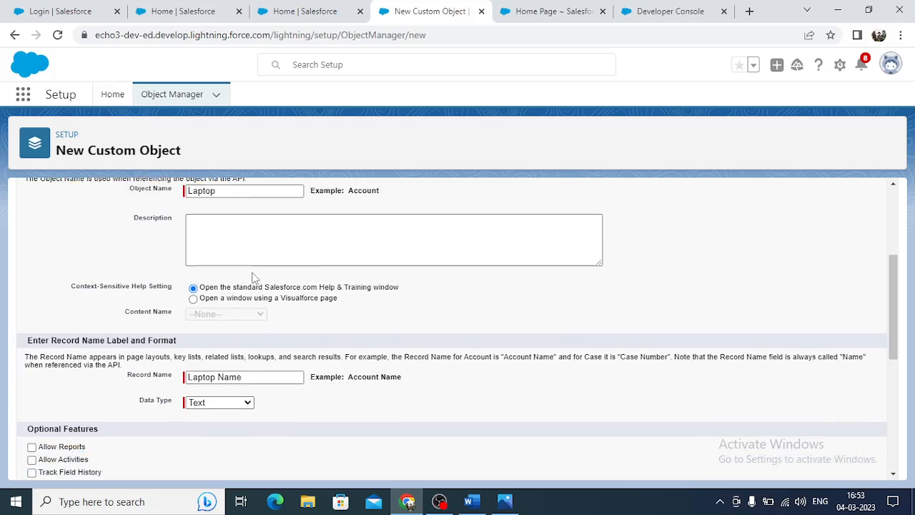
{"action": "left_click", "coordinate": [214, 296]}
{"action": "left_click", "coordinate": [198, 308]}
{"action": "scroll", "coordinate": [183, 352], "scroll_direction": "down", "scroll_amount": 1}
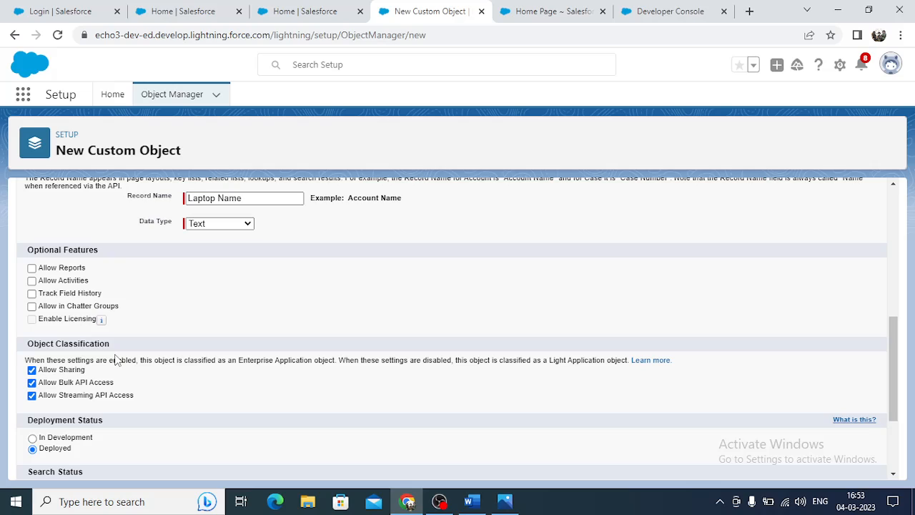
{"action": "scroll", "coordinate": [115, 360], "scroll_direction": "down", "scroll_amount": 2}
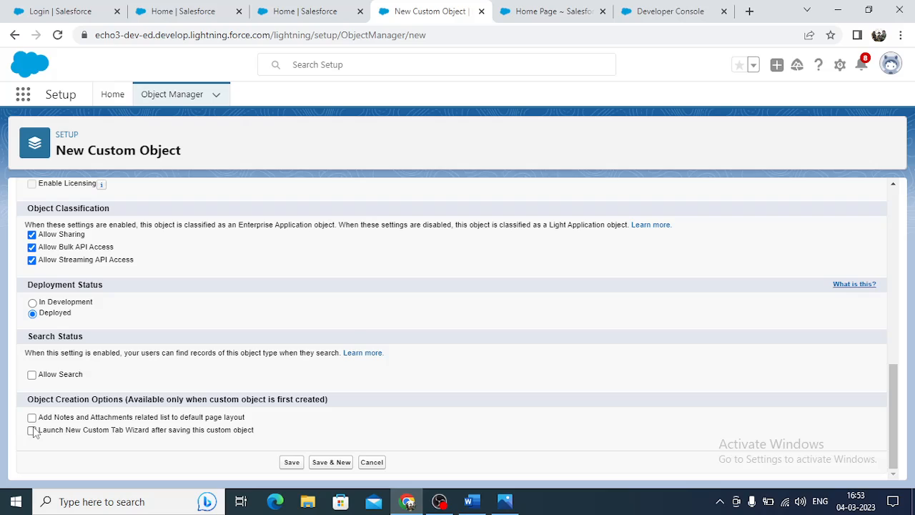
Try to save the new Laptop custom object and return to the Sales home page
{"action": "left_click", "coordinate": [292, 462]}
{"action": "left_click", "coordinate": [551, 11]}
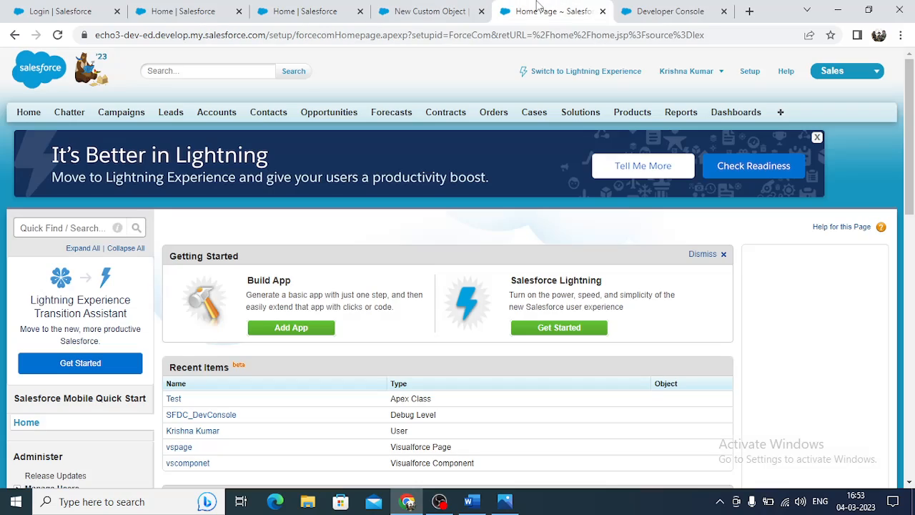
{"action": "left_click", "coordinate": [429, 9]}
{"action": "left_click", "coordinate": [325, 7]}
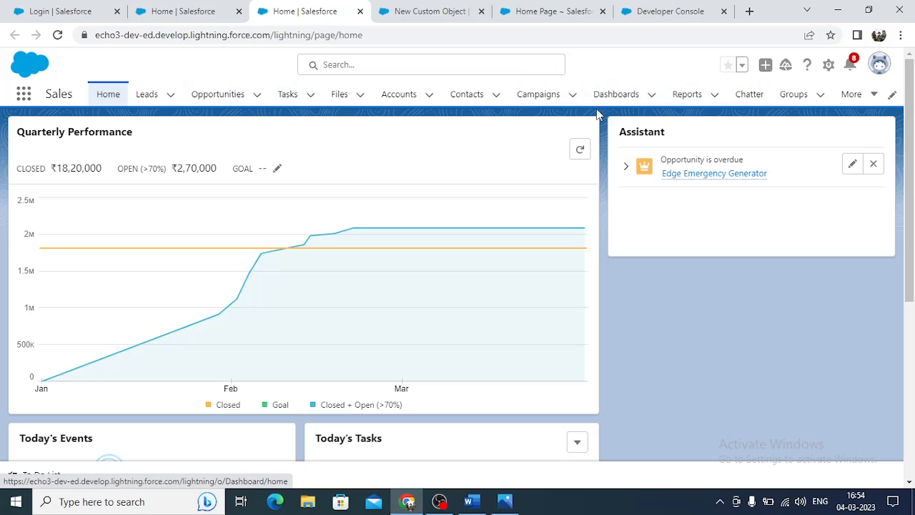
Review the additional navigation entries and the list of editable Sales app navigation items without changing them
{"action": "left_click", "coordinate": [874, 100]}
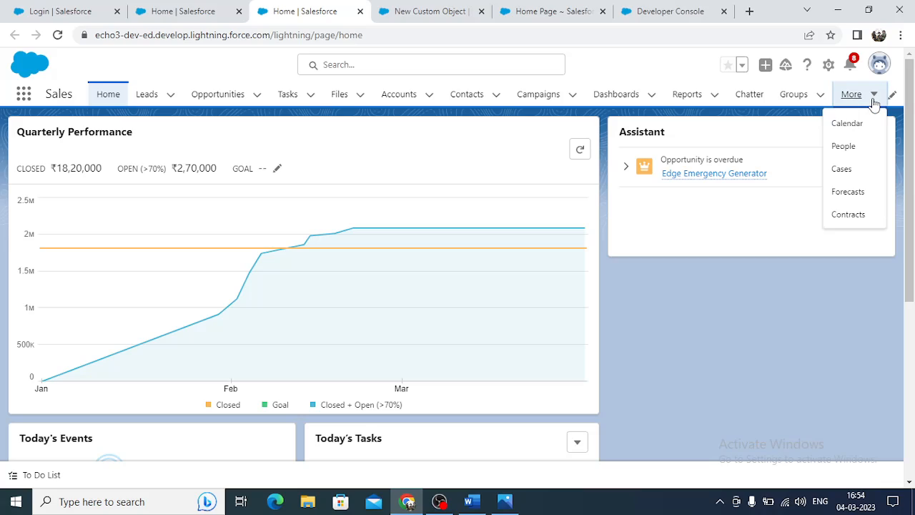
{"action": "left_click", "coordinate": [800, 157]}
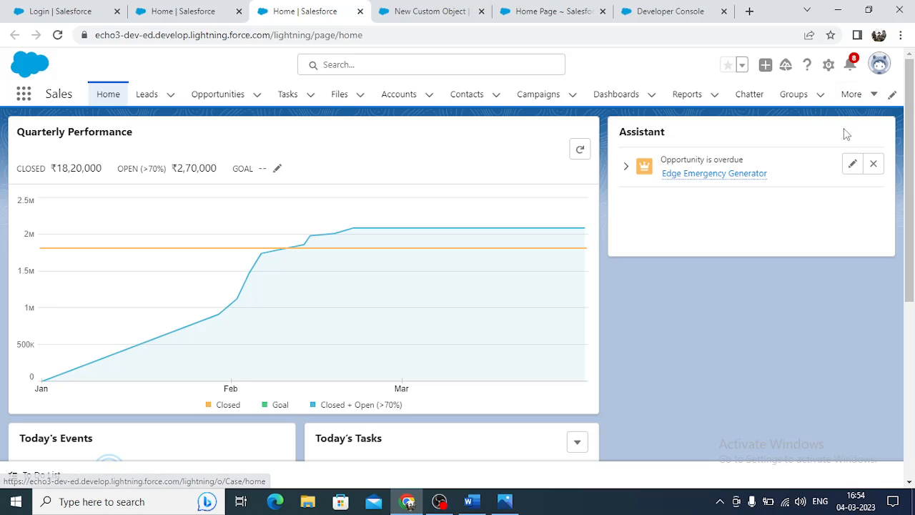
{"action": "left_click", "coordinate": [892, 97]}
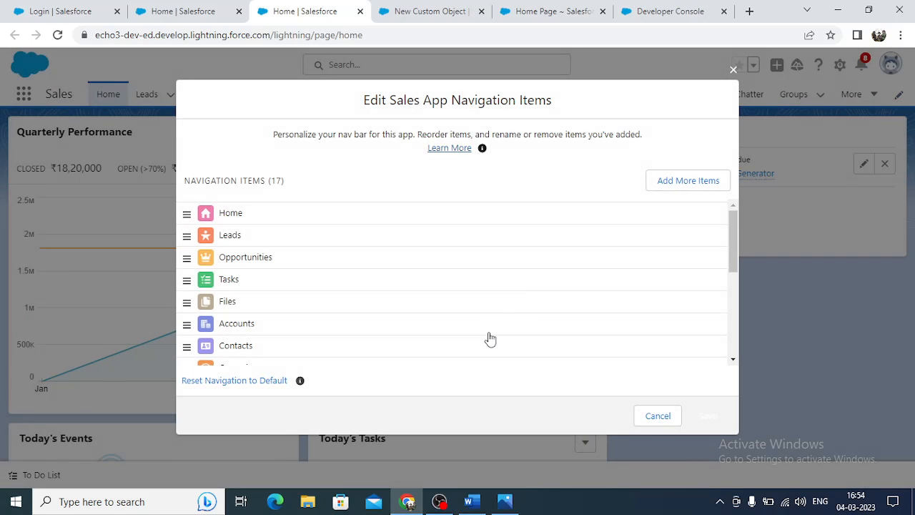
{"action": "scroll", "coordinate": [490, 339], "scroll_direction": "down", "scroll_amount": 5}
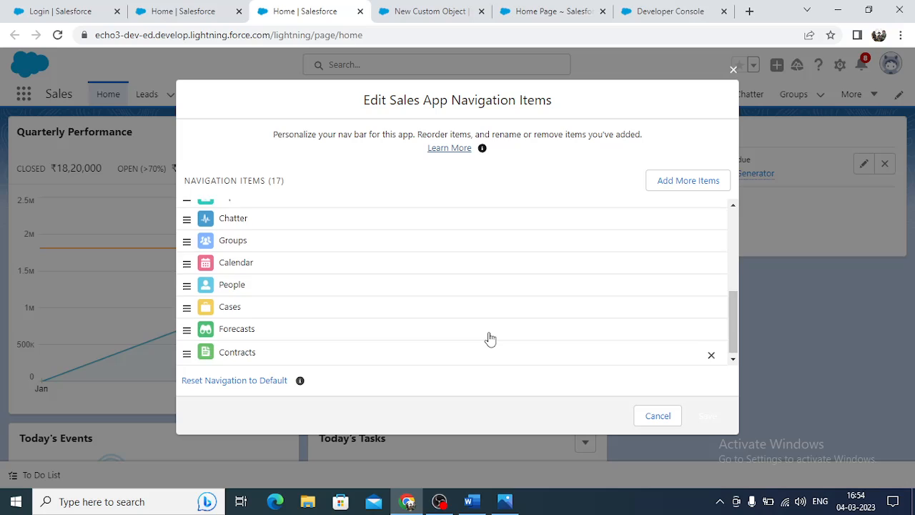
{"action": "left_click", "coordinate": [733, 70]}
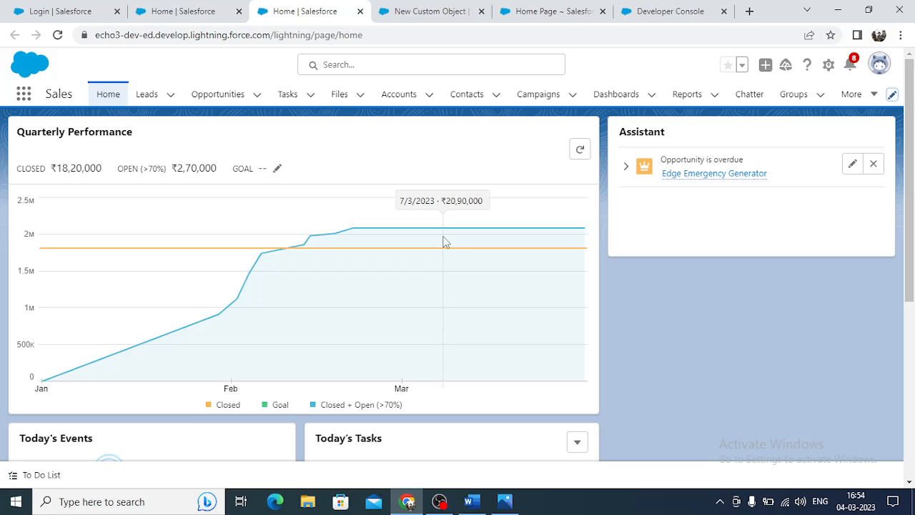
View the recent dashboards, recent reports and Chatter pages of the Sales app
{"action": "left_click", "coordinate": [611, 100]}
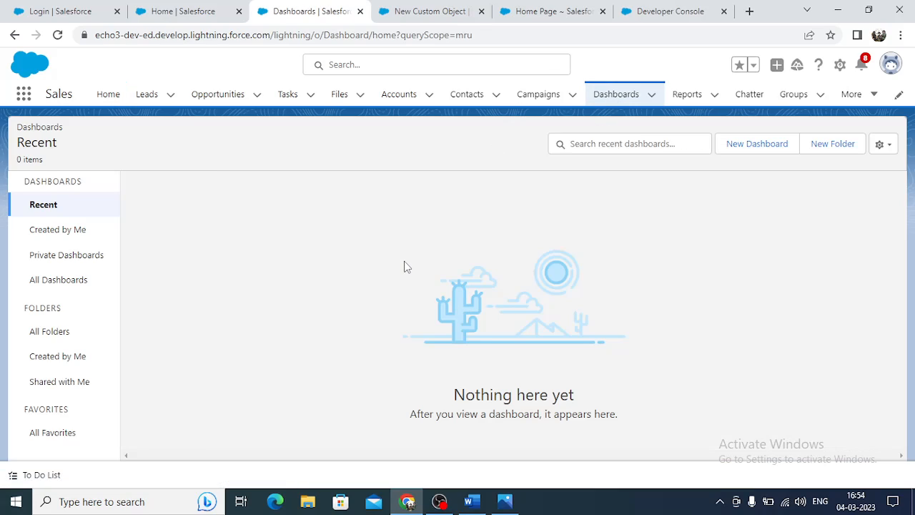
{"action": "left_click", "coordinate": [689, 99]}
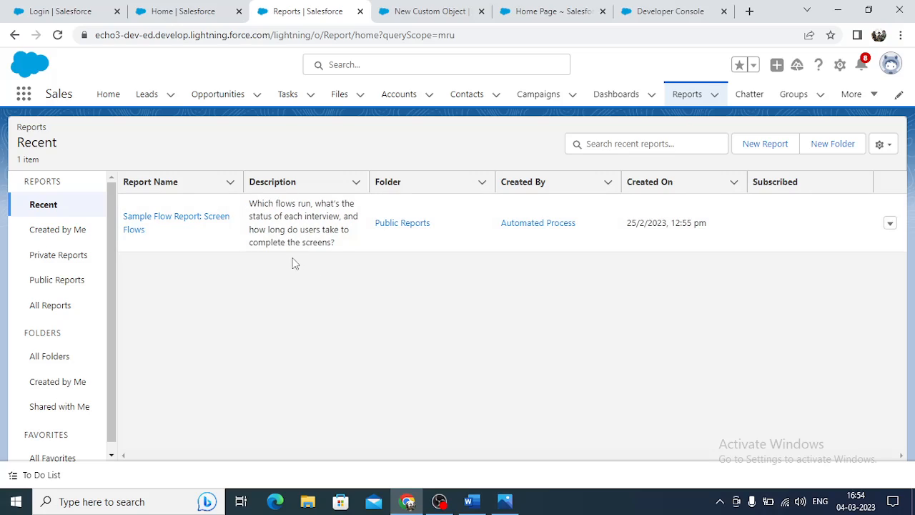
{"action": "left_click", "coordinate": [746, 100]}
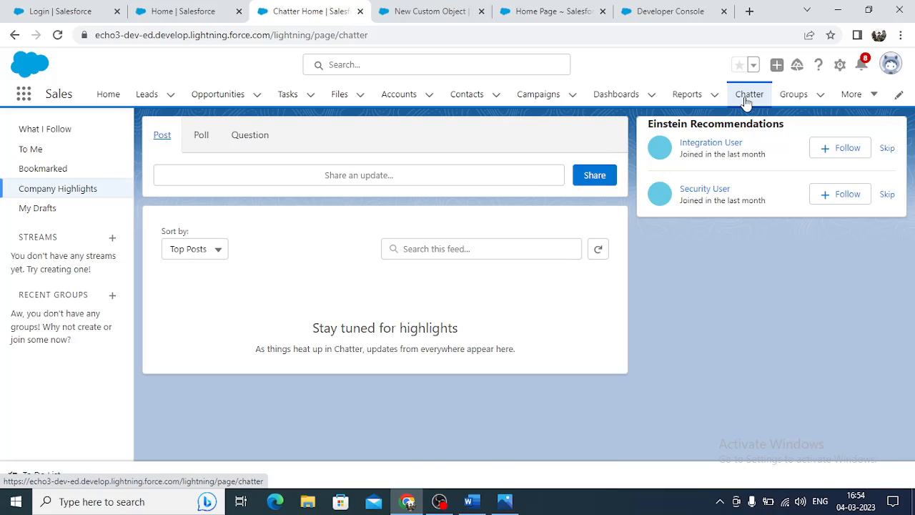
Look through the Chatter forms for asking a question, creating a poll and sharing a post
{"action": "left_click", "coordinate": [201, 138]}
{"action": "left_click", "coordinate": [253, 138]}
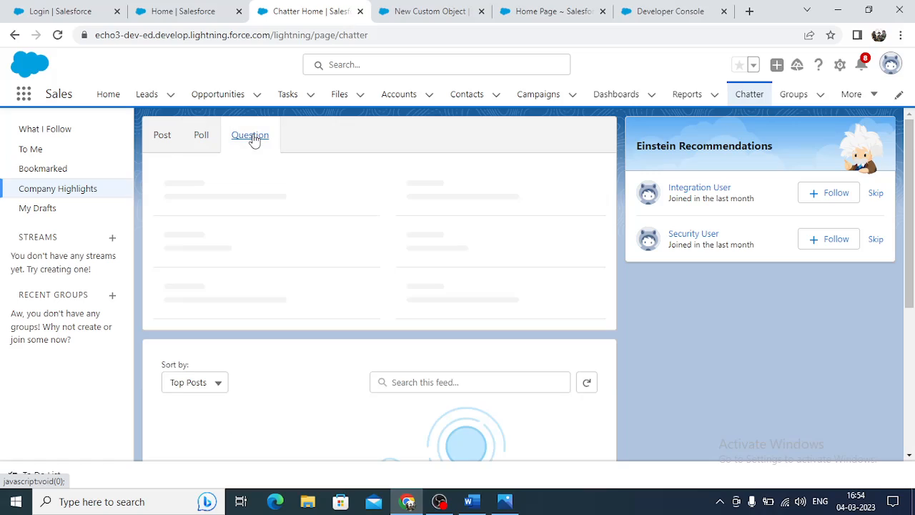
{"action": "left_click", "coordinate": [201, 138]}
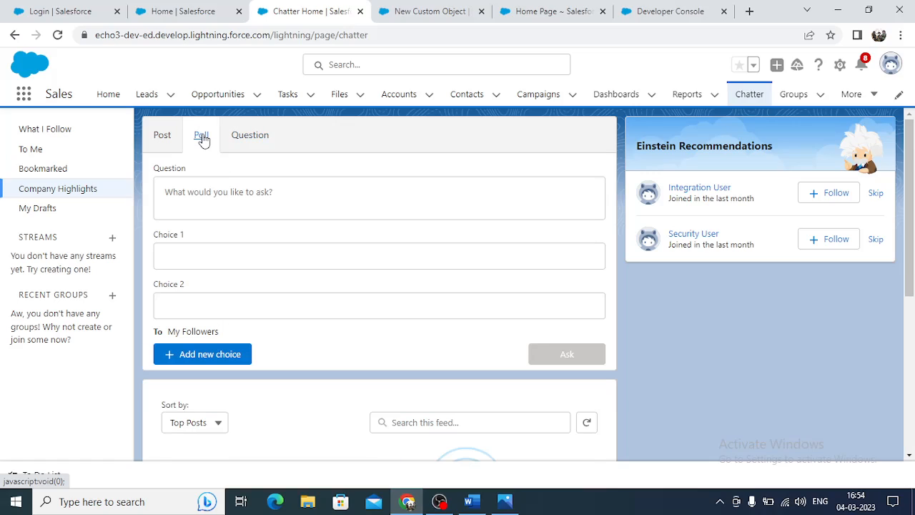
{"action": "left_click", "coordinate": [162, 135]}
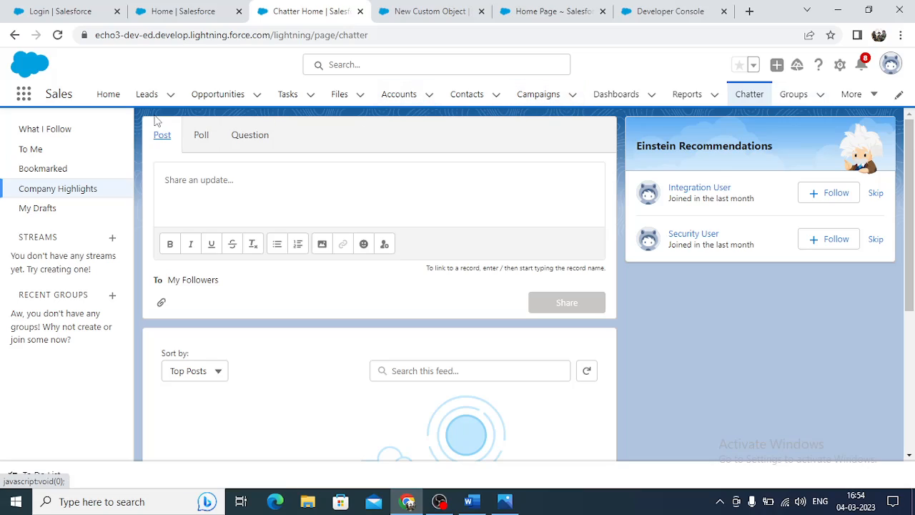
Review the user profile options and read through the Salesforce notifications
{"action": "left_click", "coordinate": [890, 66]}
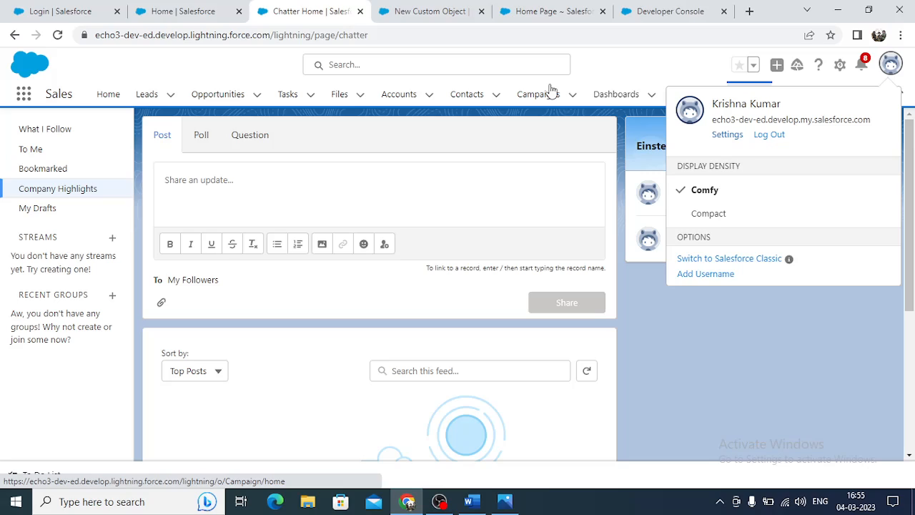
{"action": "left_click", "coordinate": [628, 53]}
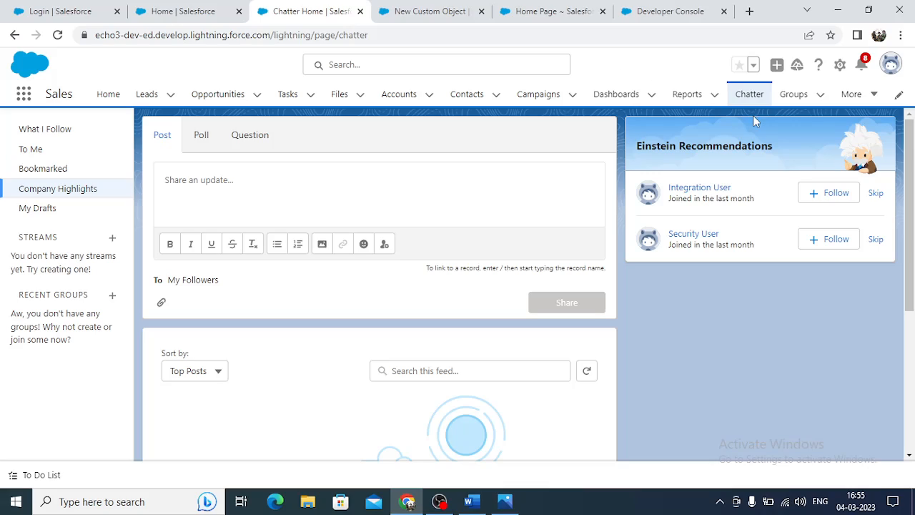
{"action": "left_click", "coordinate": [863, 67]}
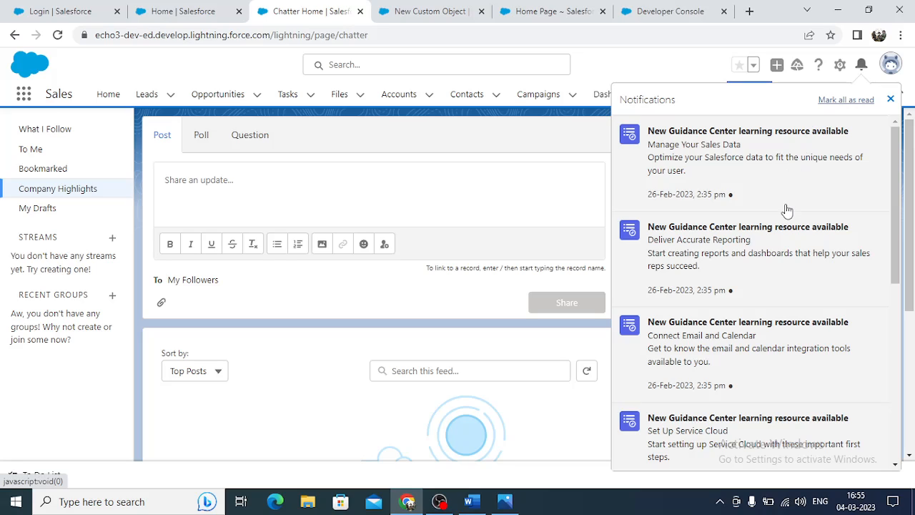
{"action": "scroll", "coordinate": [786, 208], "scroll_direction": "down", "scroll_amount": 5}
{"action": "scroll", "coordinate": [786, 218], "scroll_direction": "up", "scroll_amount": 5}
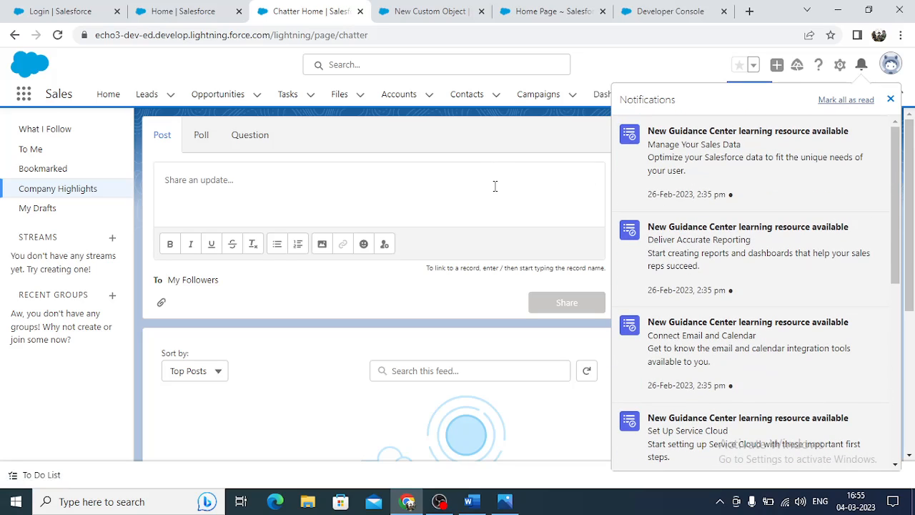
{"action": "left_click", "coordinate": [495, 186]}
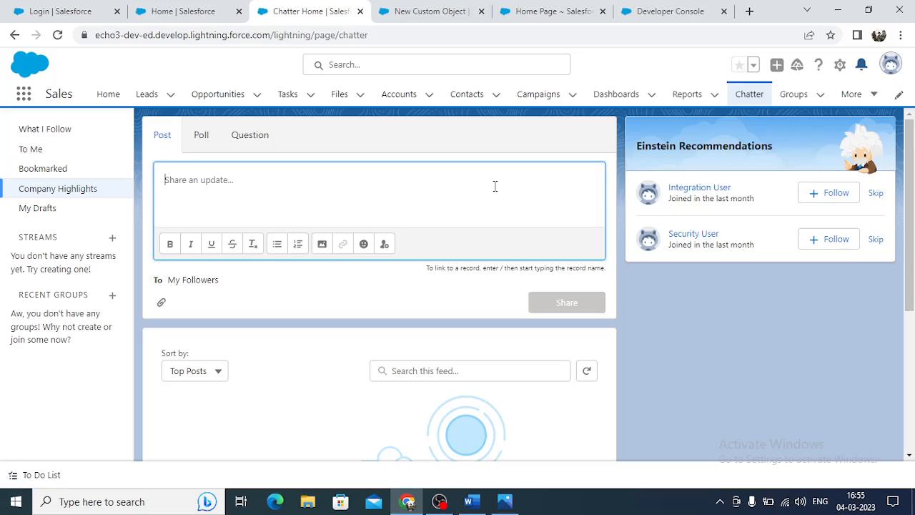
Open the full App Launcher and browse all available apps and items
{"action": "left_click", "coordinate": [24, 95]}
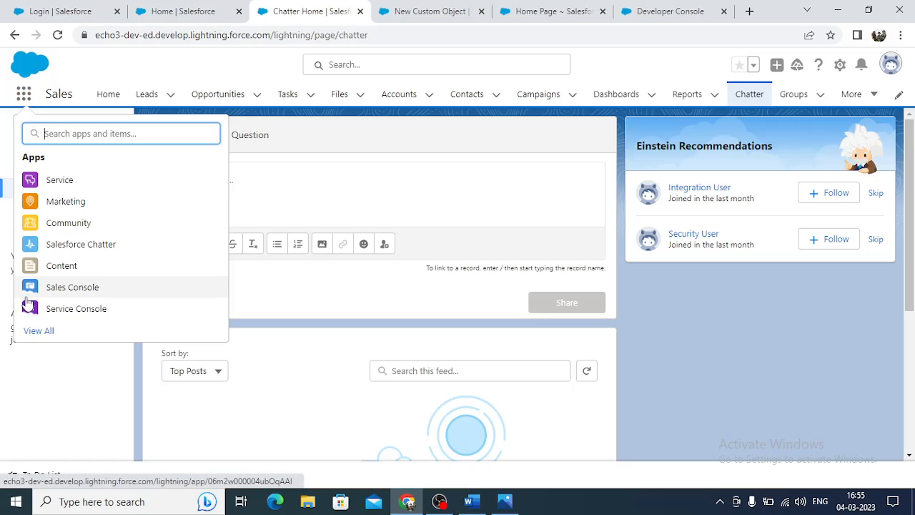
{"action": "left_click", "coordinate": [33, 331]}
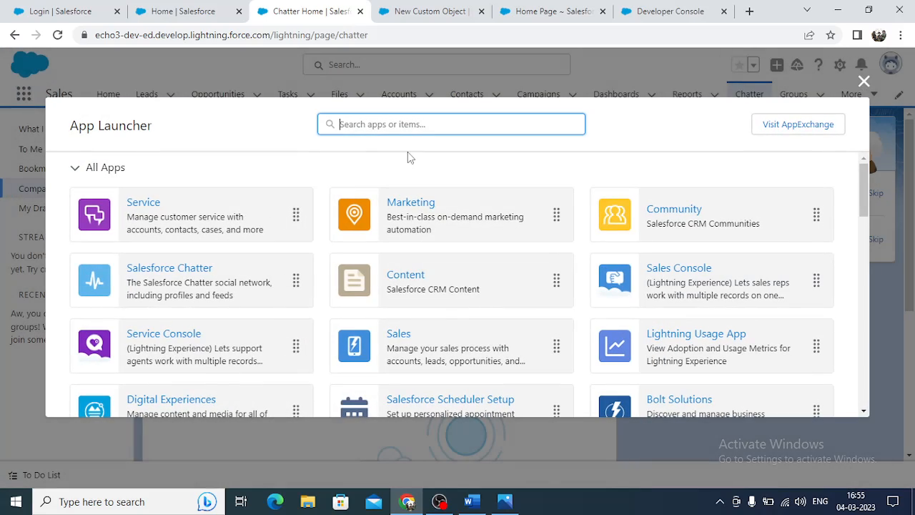
{"action": "scroll", "coordinate": [555, 271], "scroll_direction": "down", "scroll_amount": 15}
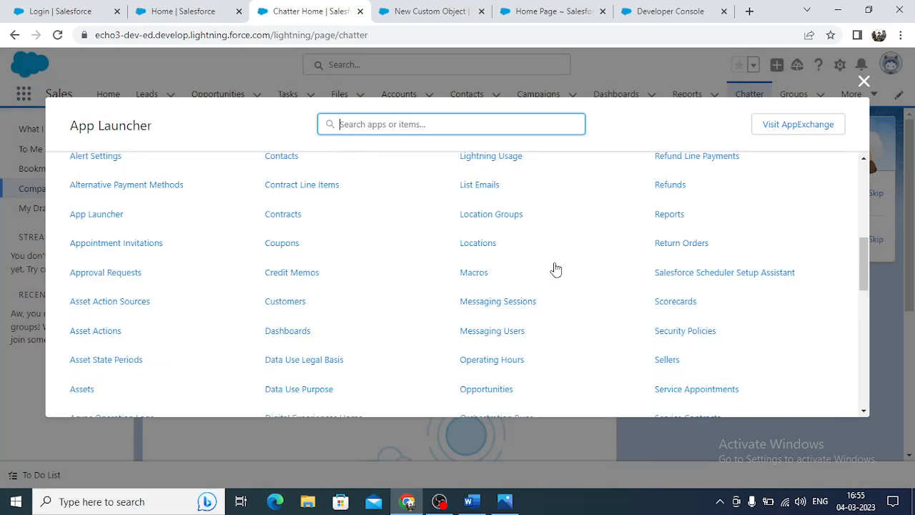
{"action": "scroll", "coordinate": [555, 270], "scroll_direction": "up", "scroll_amount": 3}
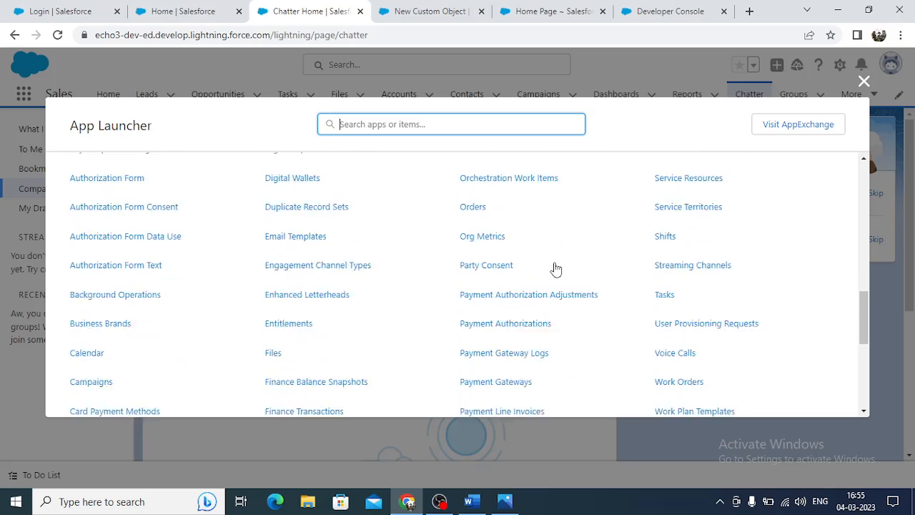
{"action": "scroll", "coordinate": [555, 269], "scroll_direction": "down", "scroll_amount": 5}
Open AppExchange and browse its featured apps, components and consultants
{"action": "key", "text": "Escape"}
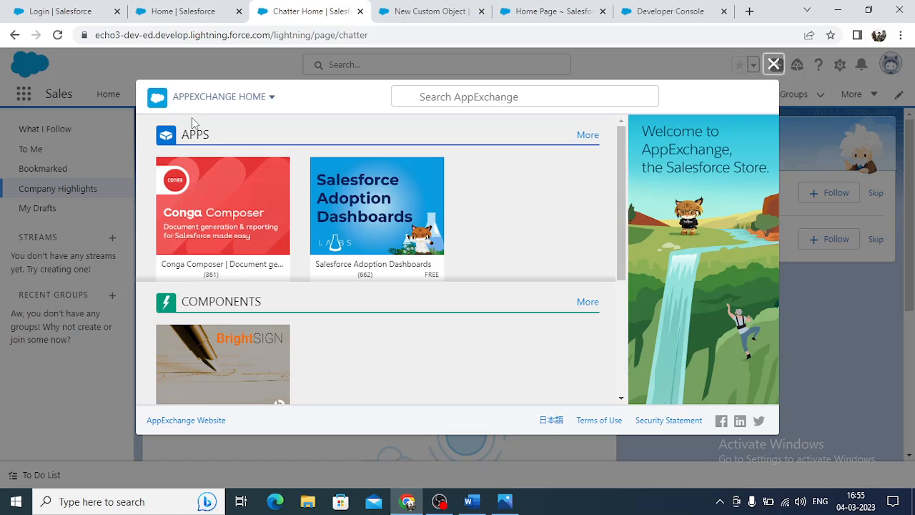
{"action": "scroll", "coordinate": [255, 331], "scroll_direction": "down", "scroll_amount": 3}
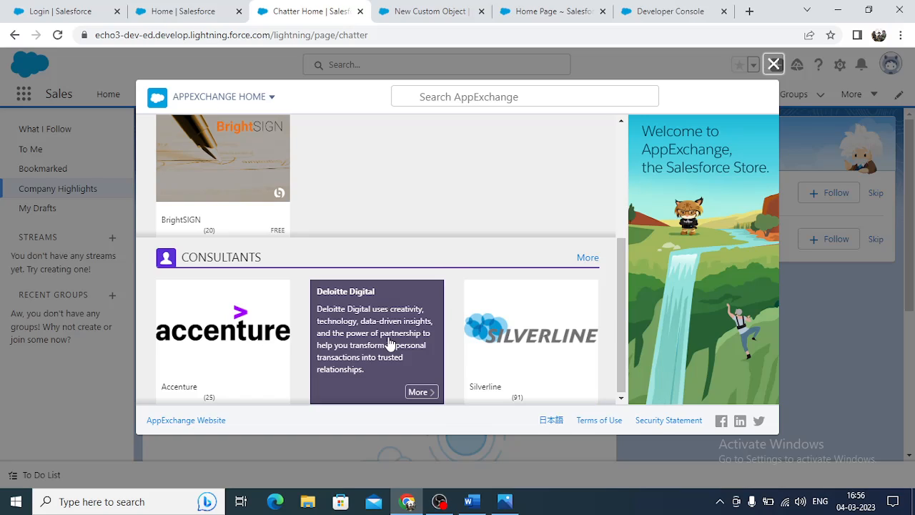
{"action": "scroll", "coordinate": [406, 239], "scroll_direction": "up", "scroll_amount": 2}
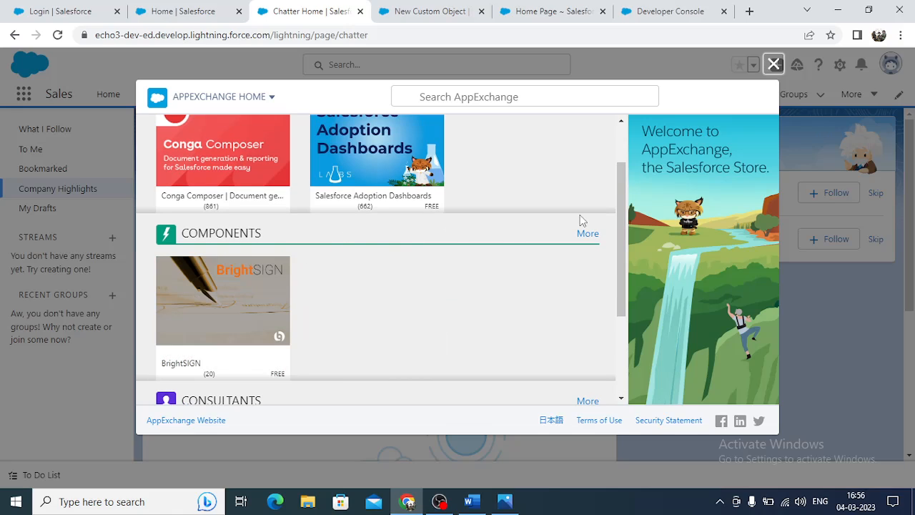
{"action": "scroll", "coordinate": [517, 201], "scroll_direction": "up", "scroll_amount": 1}
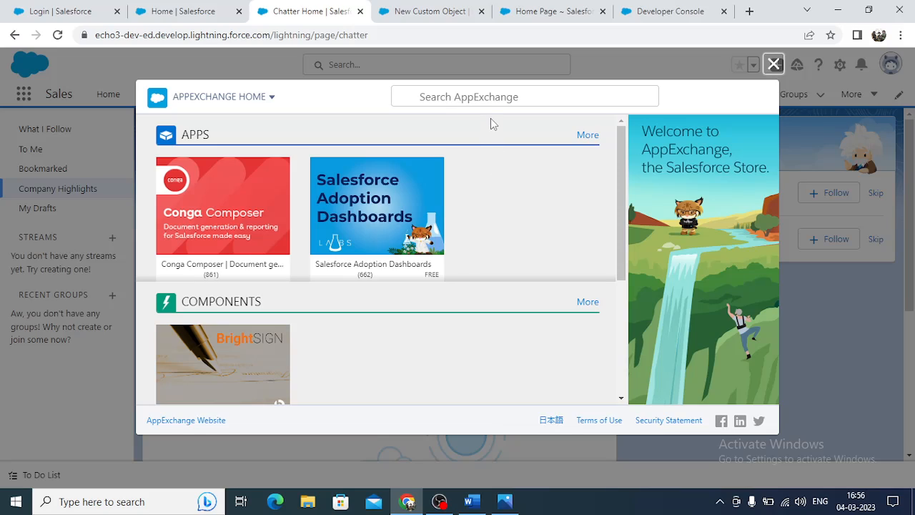
Examine the AppExchange search and its list of stores, and close AppExchange
{"action": "left_click", "coordinate": [488, 100]}
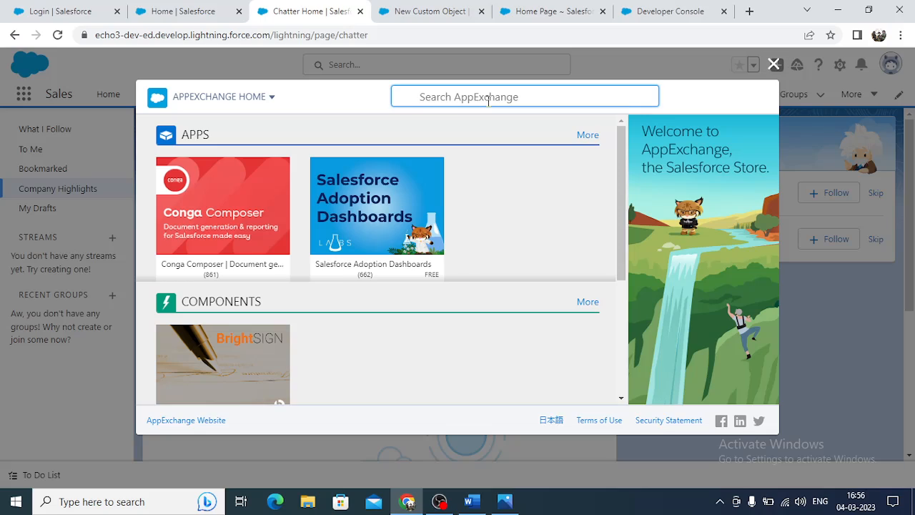
{"action": "left_click", "coordinate": [272, 103]}
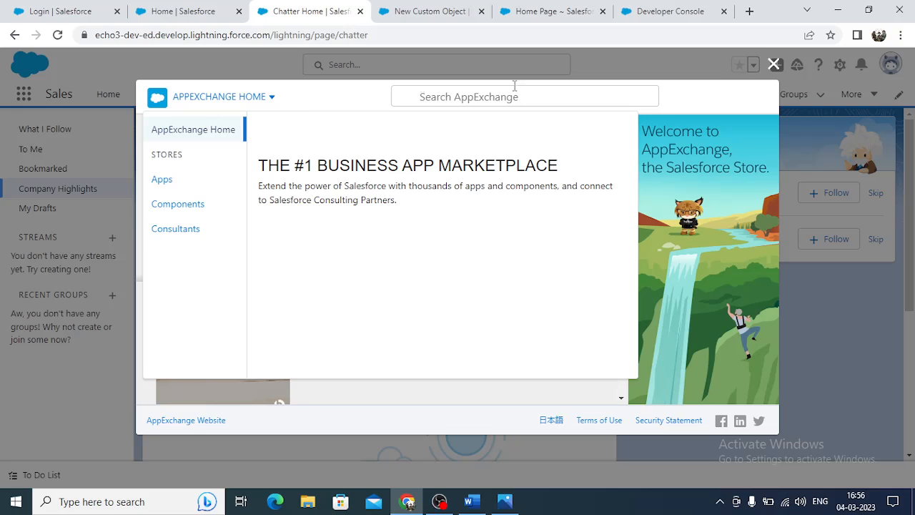
{"action": "left_click", "coordinate": [701, 122]}
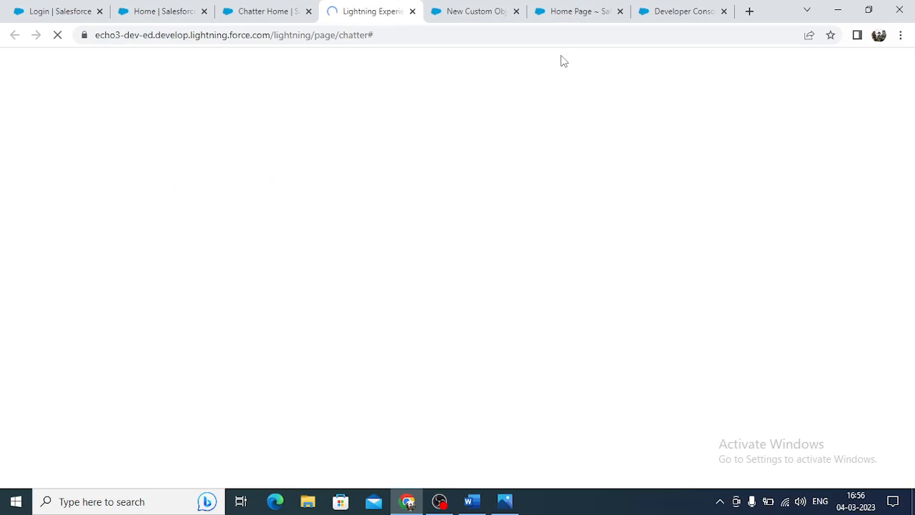
{"action": "left_click", "coordinate": [288, 7]}
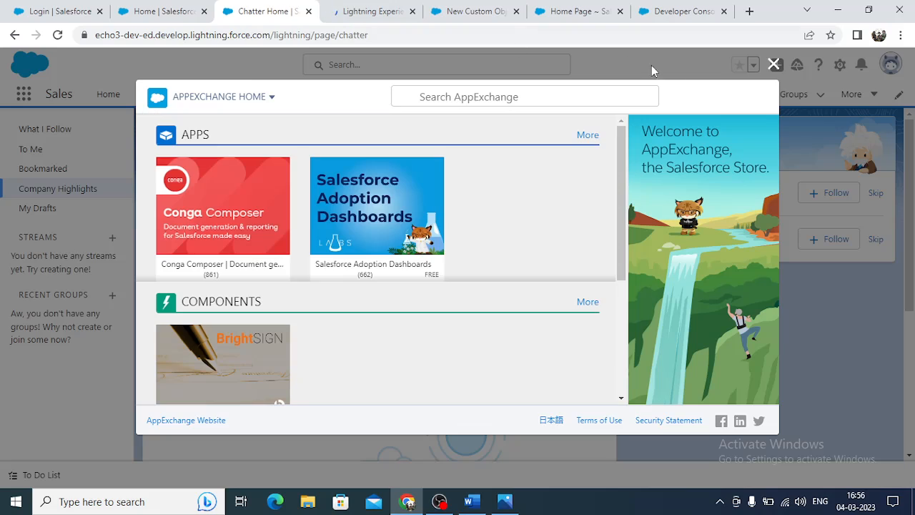
{"action": "left_click", "coordinate": [774, 64]}
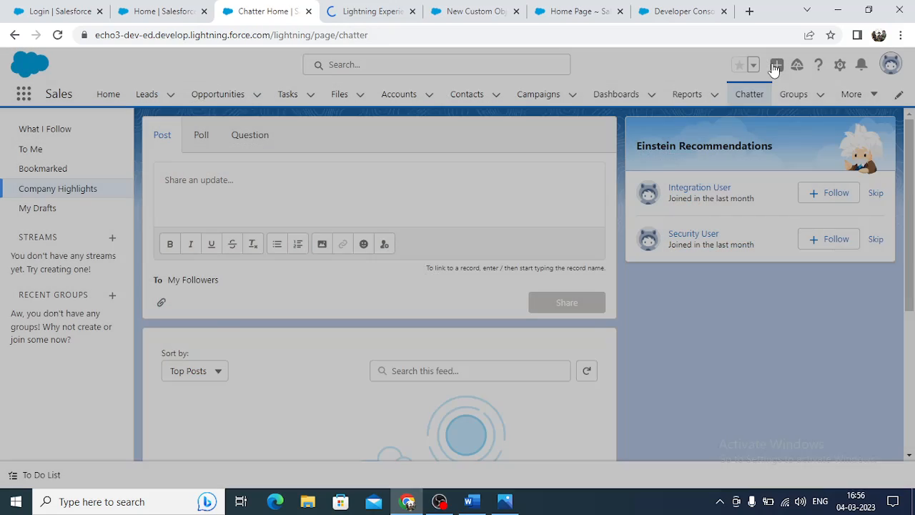
Review the Test Apex class in the Developer Console and return to the Chatter home page
{"action": "left_click", "coordinate": [465, 9]}
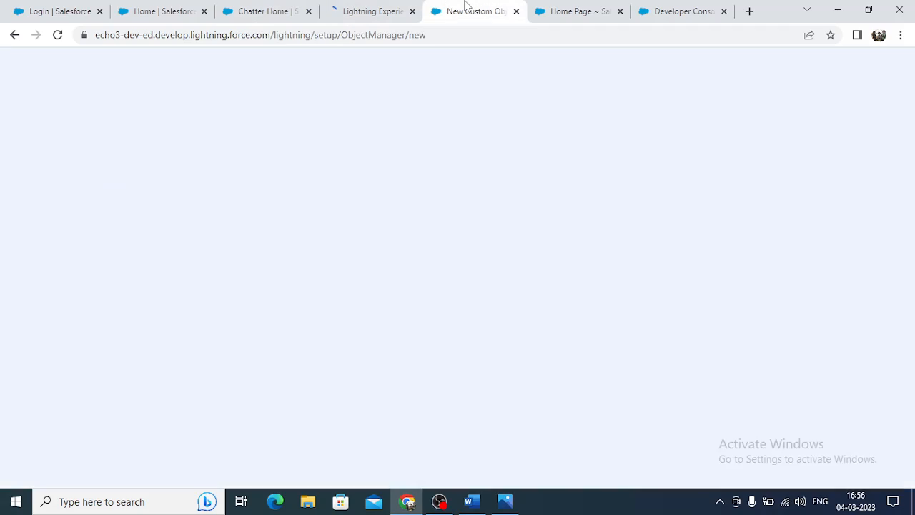
{"action": "left_click", "coordinate": [393, 8]}
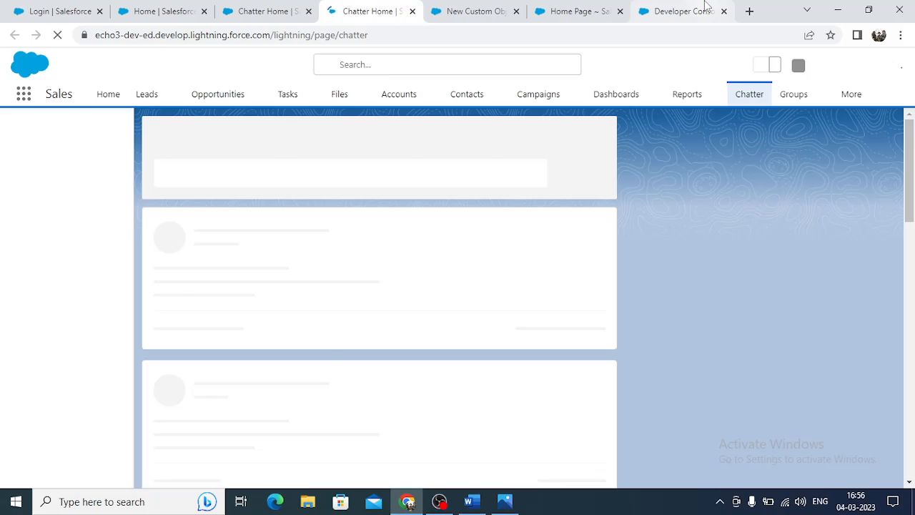
{"action": "left_click", "coordinate": [686, 11]}
{"action": "scroll", "coordinate": [416, 228], "scroll_direction": "up", "scroll_amount": 5}
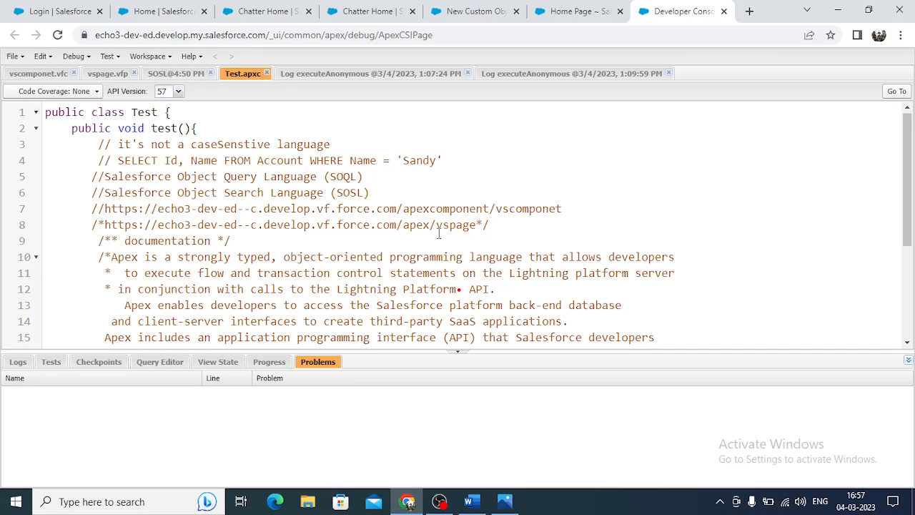
{"action": "left_click", "coordinate": [357, 112]}
{"action": "left_click", "coordinate": [264, 11]}
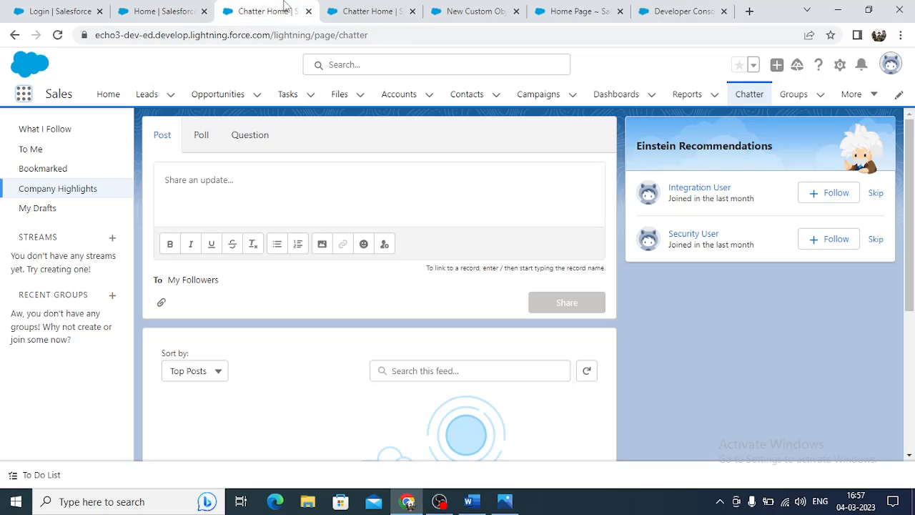
Close the App Launcher in Setup, open the Account object in the Object Manager and browse its fields and relationships
{"action": "left_click", "coordinate": [198, 7]}
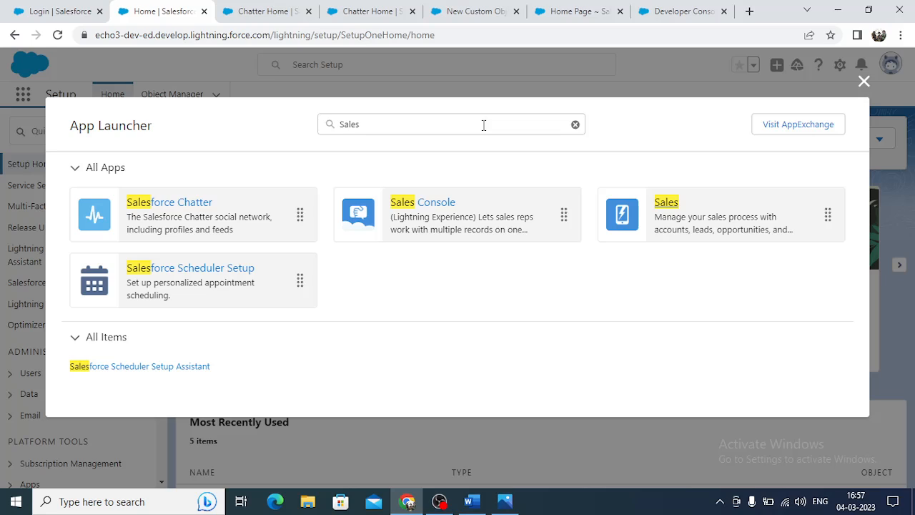
{"action": "left_click", "coordinate": [865, 82]}
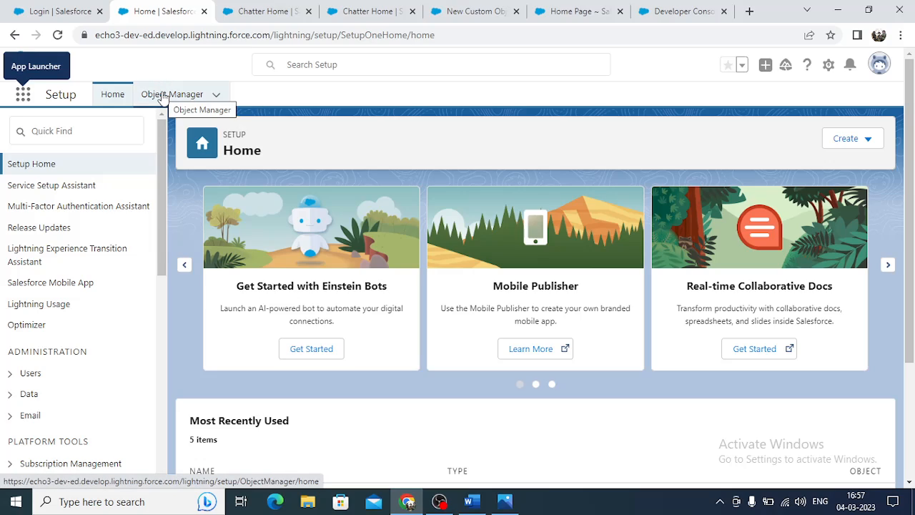
{"action": "left_click", "coordinate": [163, 97]}
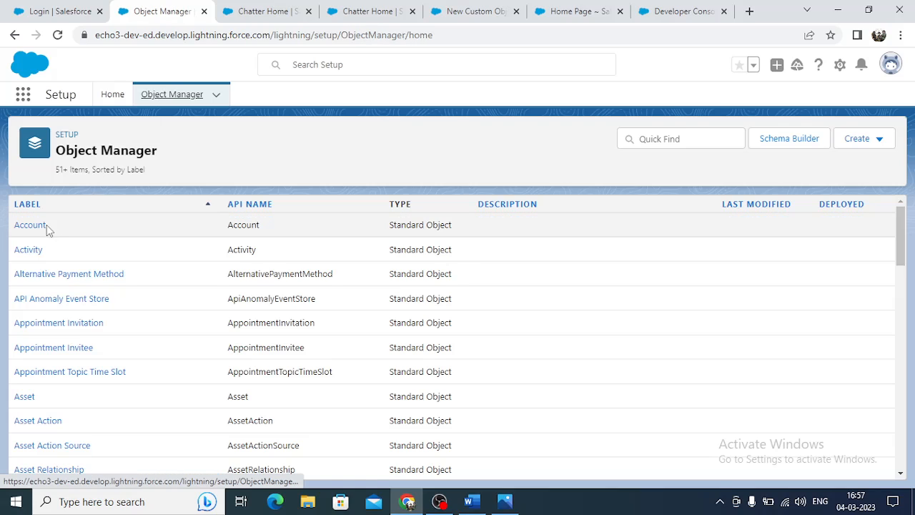
{"action": "left_click", "coordinate": [33, 225]}
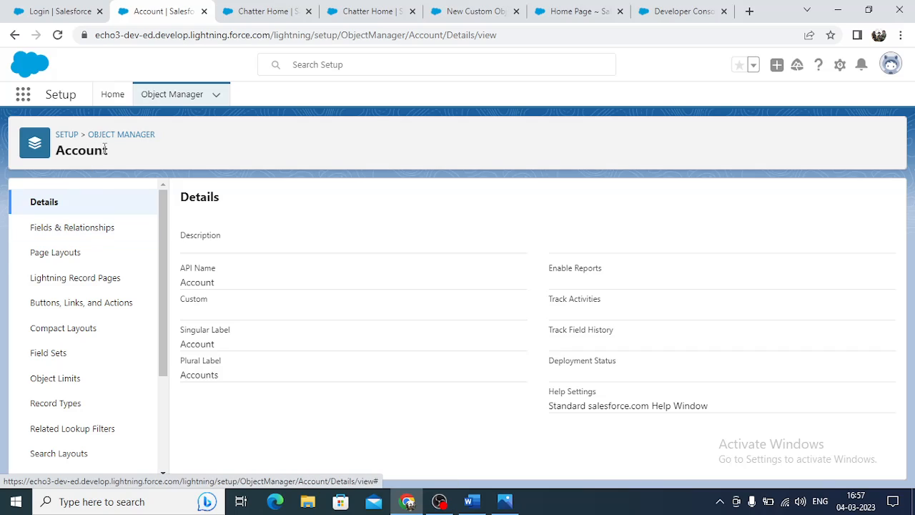
{"action": "left_click", "coordinate": [74, 233]}
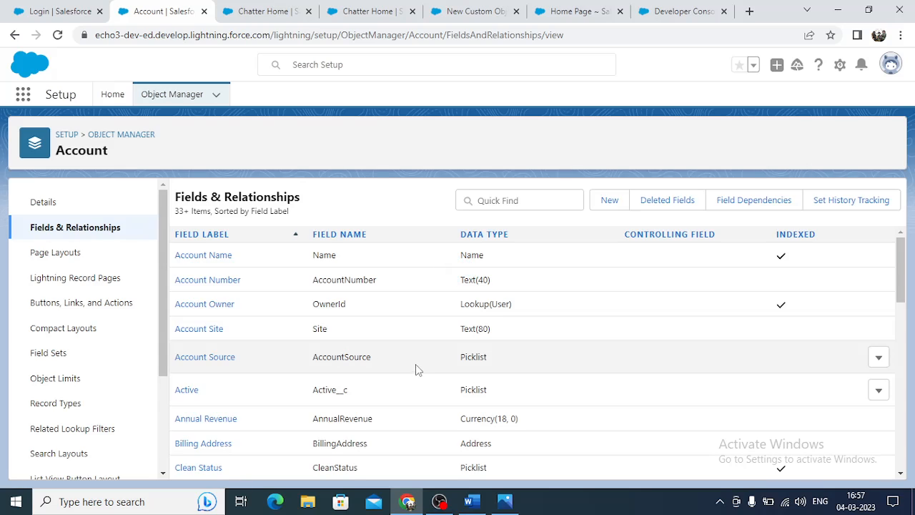
{"action": "scroll", "coordinate": [355, 324], "scroll_direction": "down", "scroll_amount": 9}
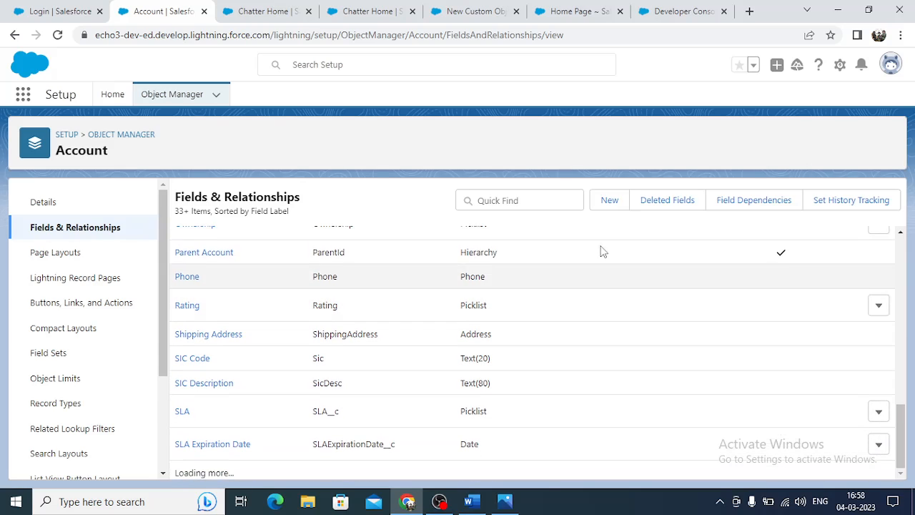
Start a new custom field on the Account object and examine the available data types and the object's other settings categories
{"action": "left_click", "coordinate": [608, 201]}
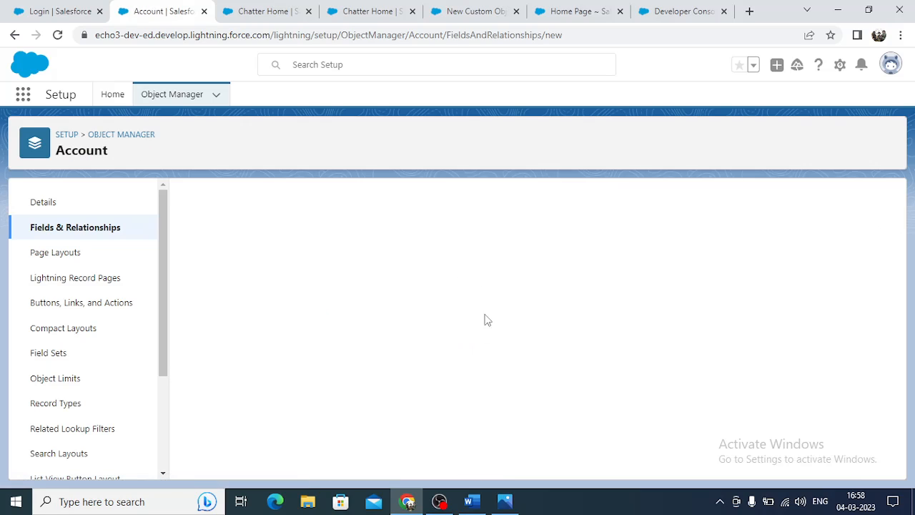
{"action": "scroll", "coordinate": [361, 368], "scroll_direction": "down", "scroll_amount": 6}
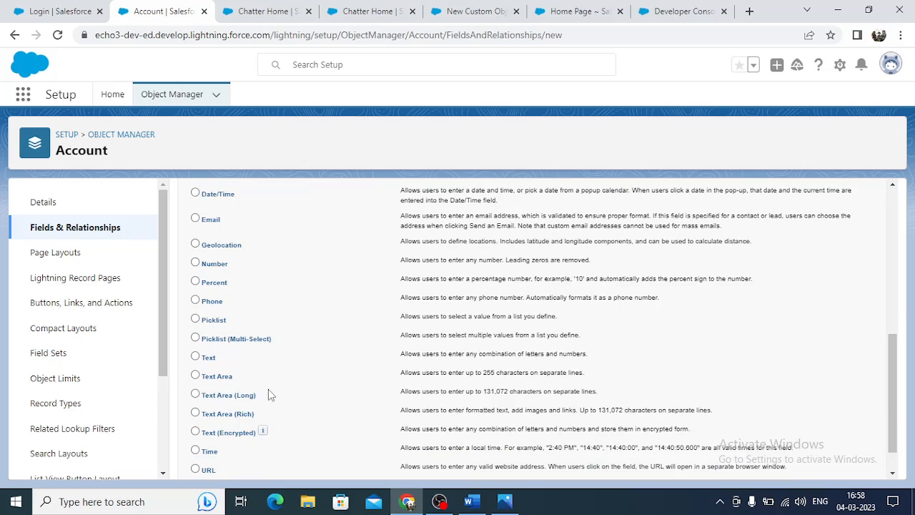
{"action": "scroll", "coordinate": [269, 391], "scroll_direction": "down", "scroll_amount": 1}
{"action": "scroll", "coordinate": [269, 392], "scroll_direction": "up", "scroll_amount": 2}
{"action": "scroll", "coordinate": [268, 389], "scroll_direction": "up", "scroll_amount": 5}
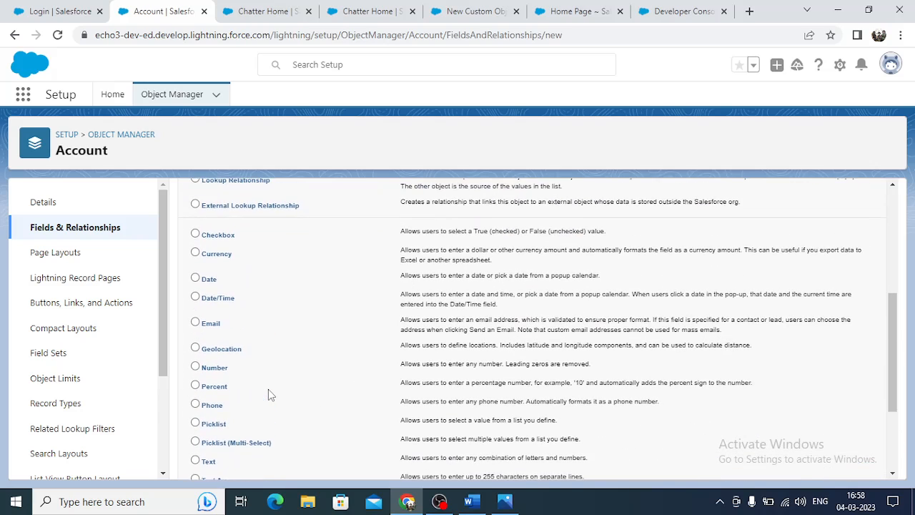
{"action": "scroll", "coordinate": [89, 386], "scroll_direction": "down", "scroll_amount": 2}
{"action": "scroll", "coordinate": [90, 389], "scroll_direction": "down", "scroll_amount": 1}
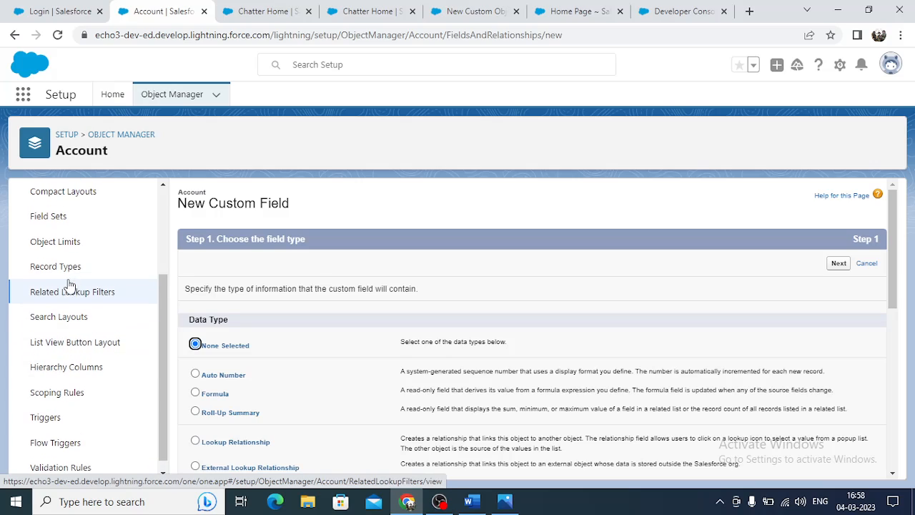
{"action": "scroll", "coordinate": [72, 283], "scroll_direction": "up", "scroll_amount": 2}
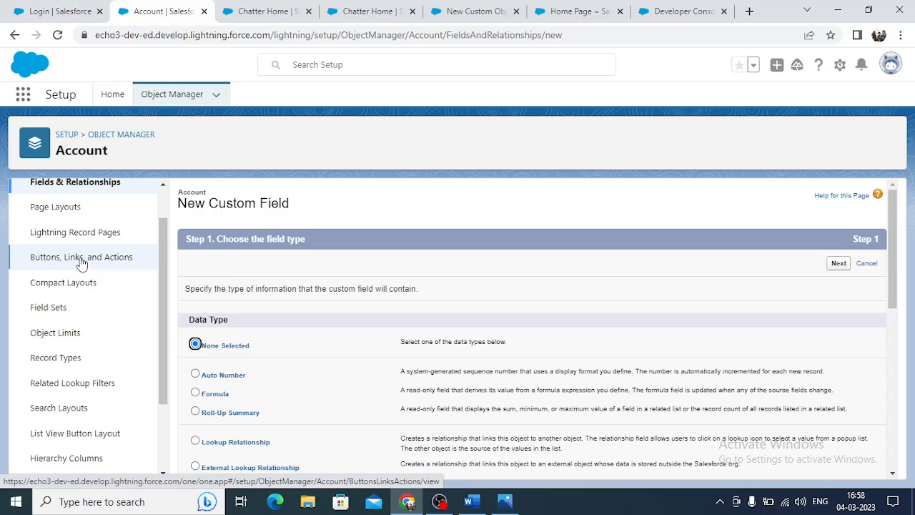
{"action": "scroll", "coordinate": [78, 261], "scroll_direction": "up", "scroll_amount": 1}
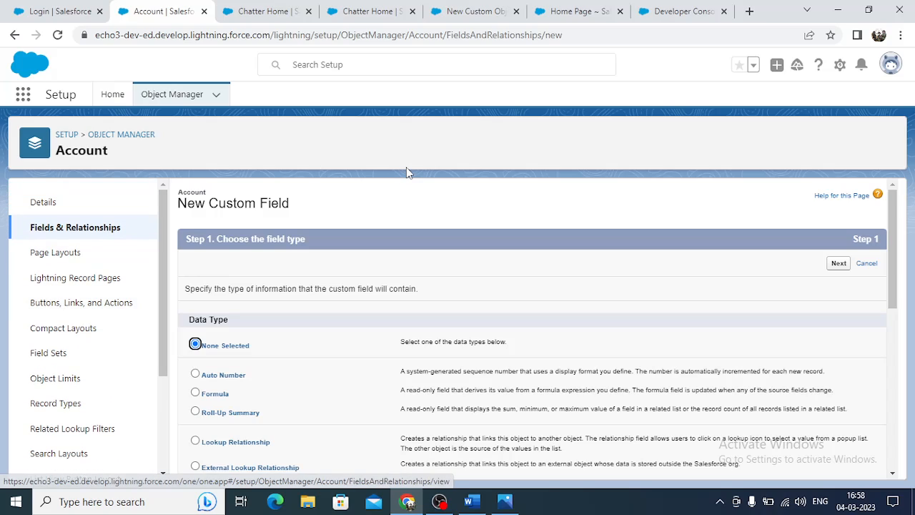